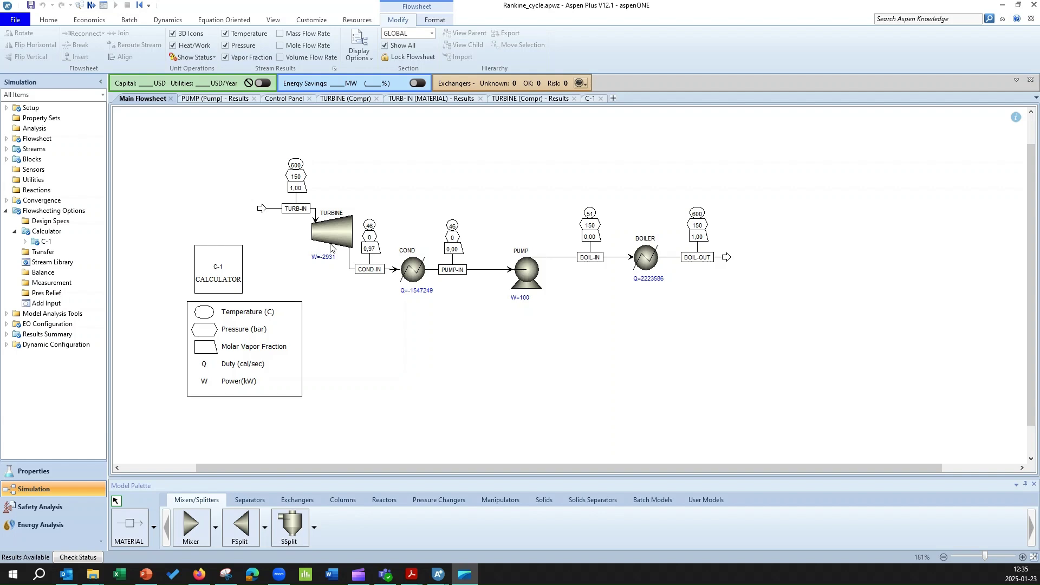
click(216, 527)
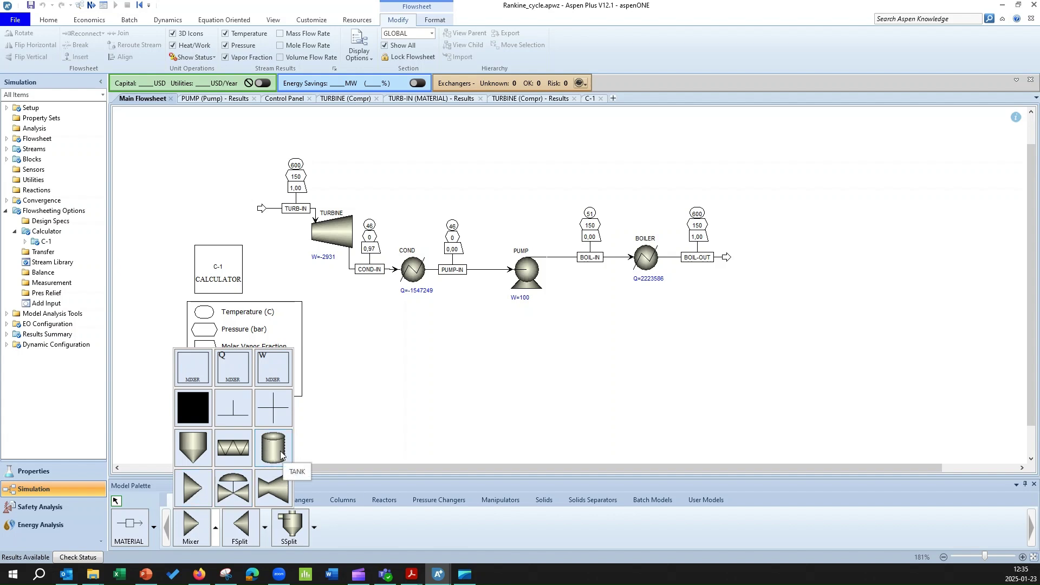
click(382, 528)
click(303, 504)
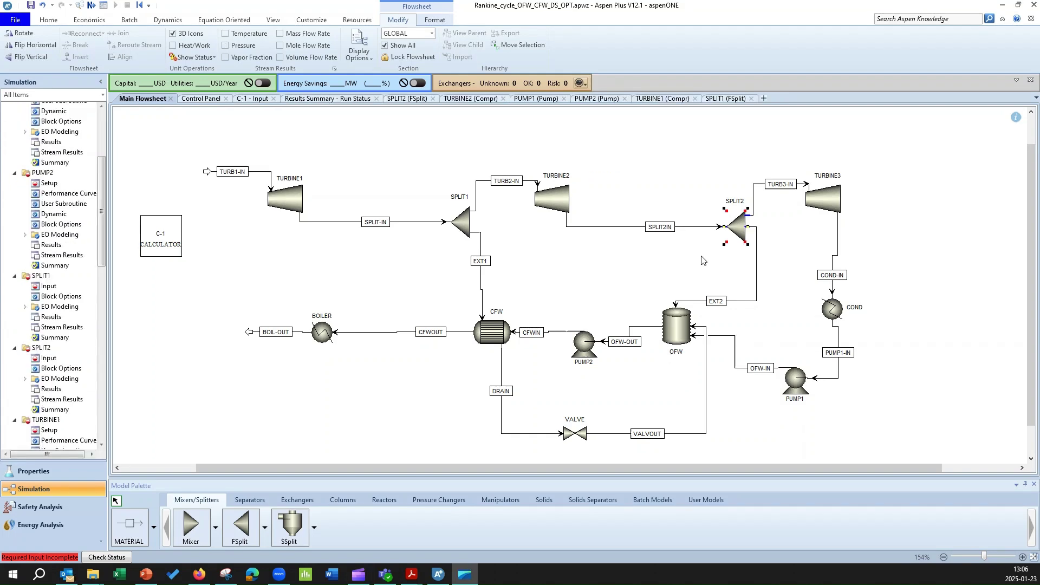
Set the discharge pressure of TURBINE1 to 30 bar
click(92, 10)
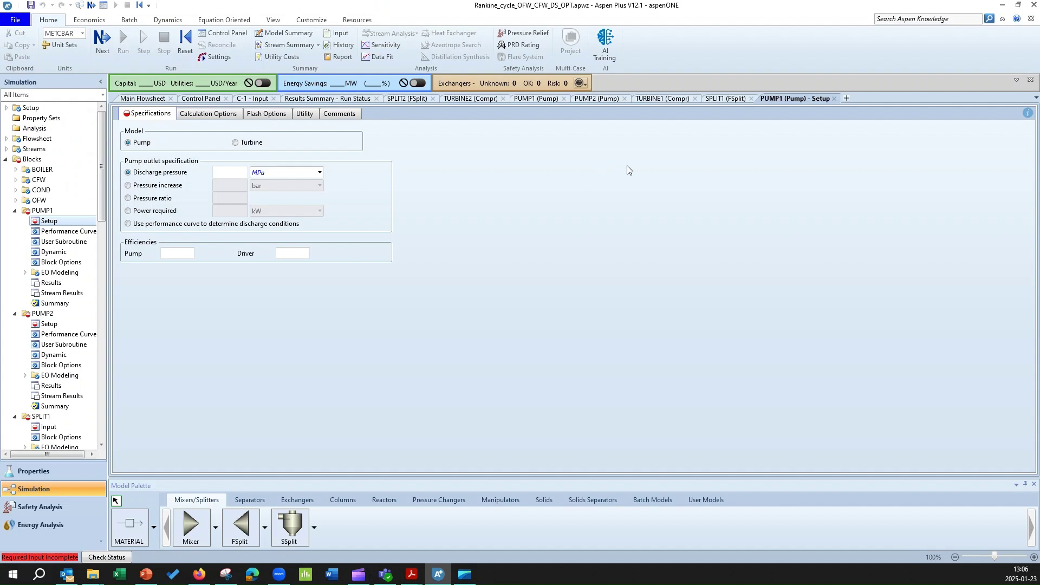
click(145, 99)
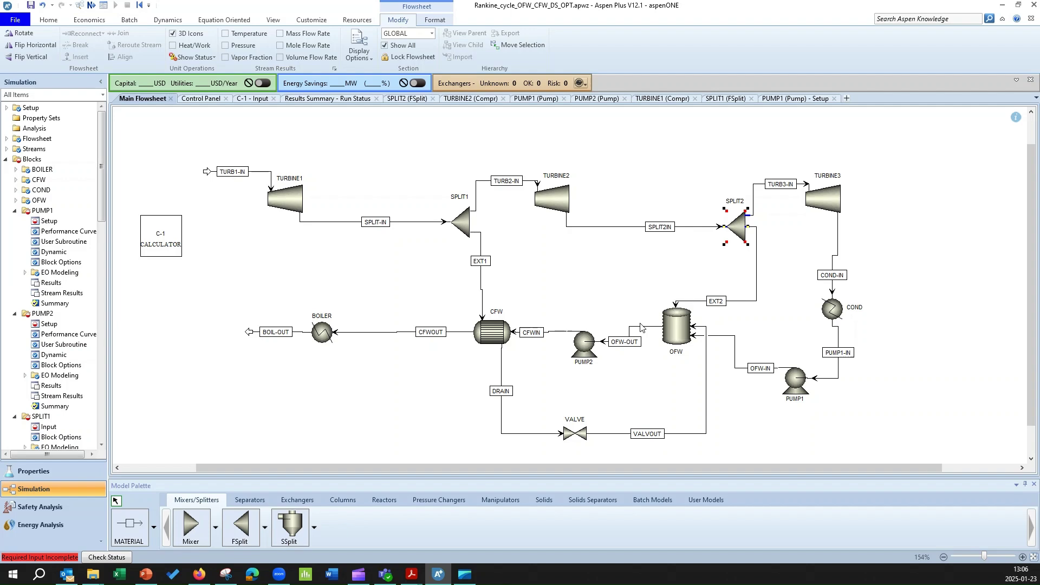
double_click(291, 200)
click(216, 186)
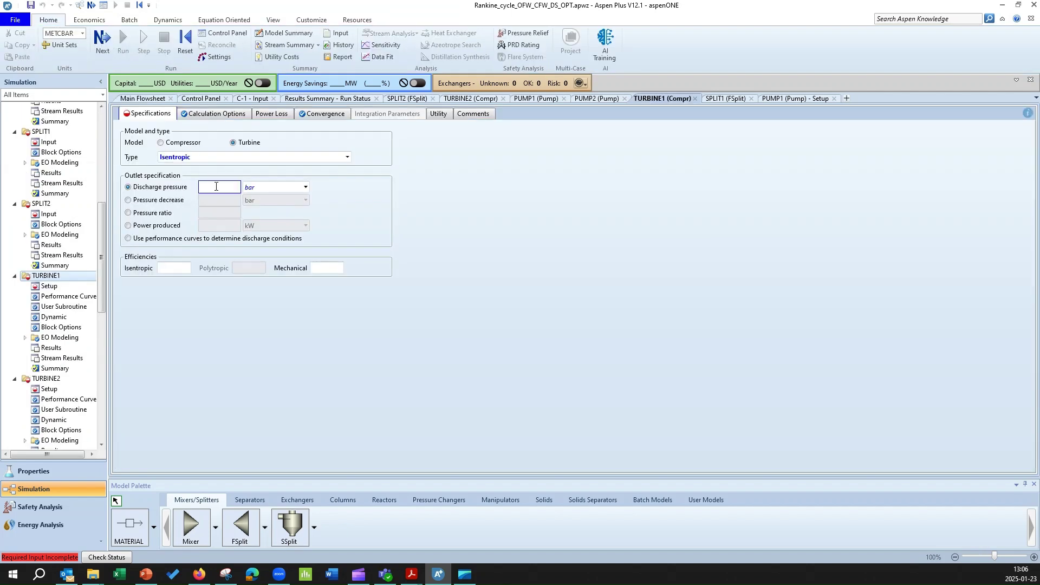
text(30)
key(Return)
Set the discharge pressure of TURBINE2 to 3 bar
click(144, 98)
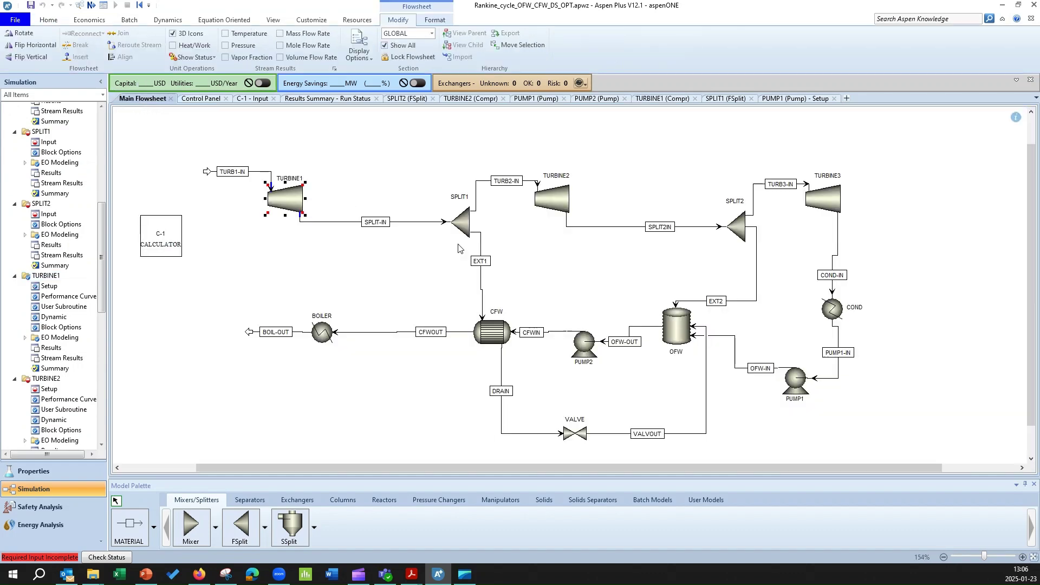
double_click(561, 211)
click(213, 189)
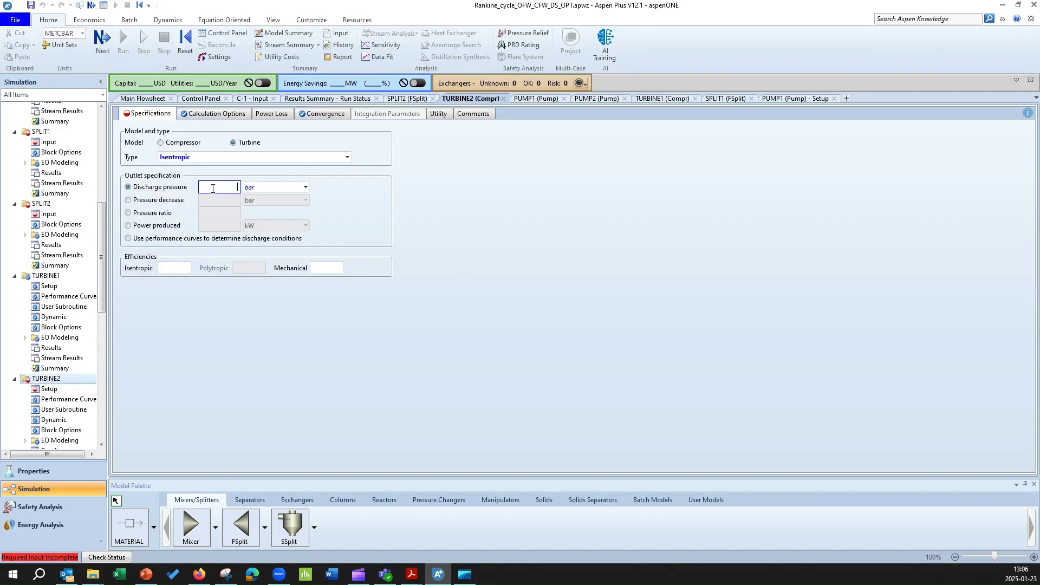
text(3)
key(Return)
Specify a discharge pressure of 3 bar for PUMP1, changing the pressure unit to bar
click(768, 99)
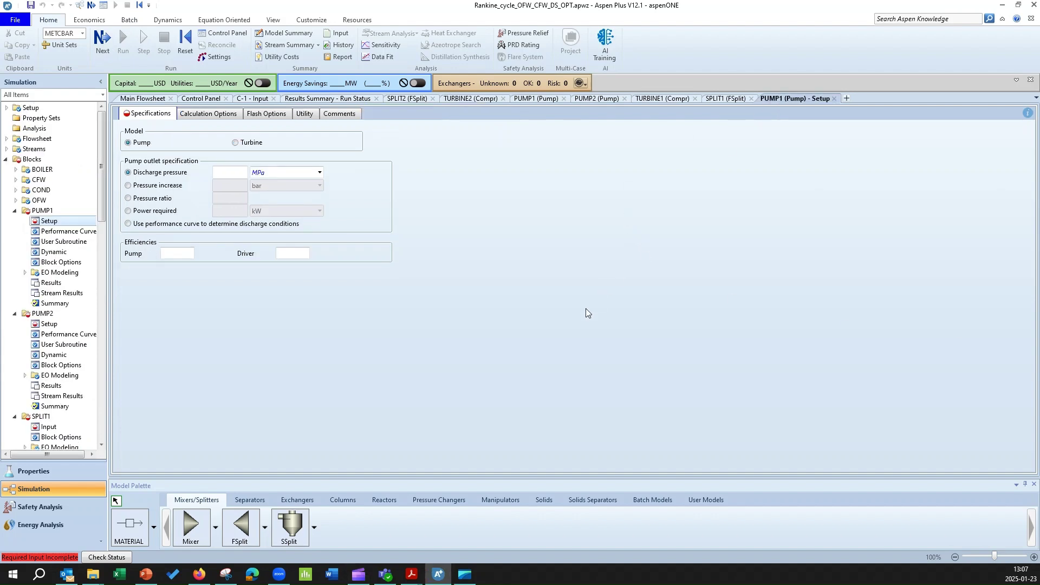
click(224, 173)
click(320, 172)
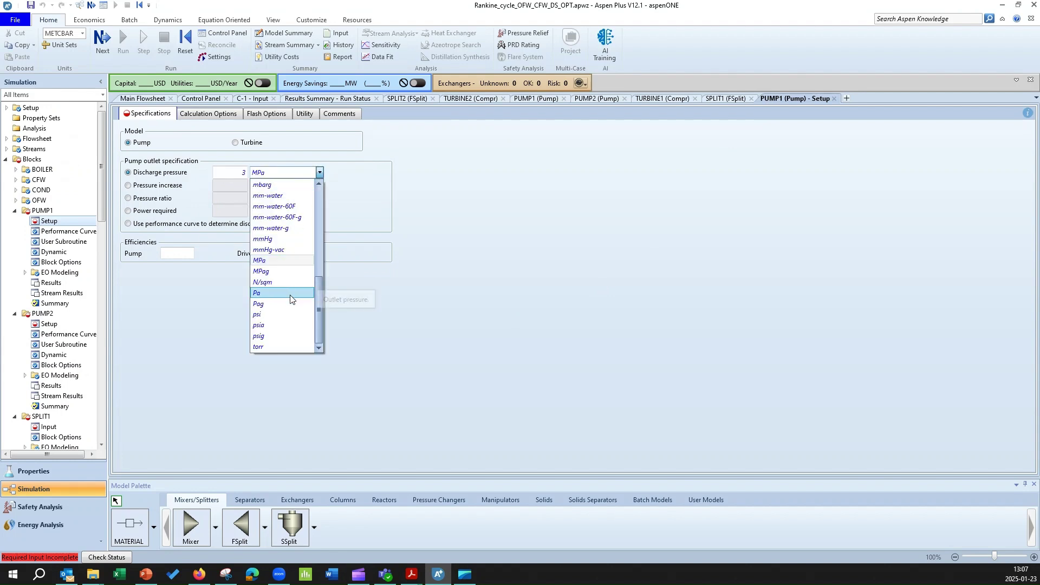
scroll(279, 325, up, 6)
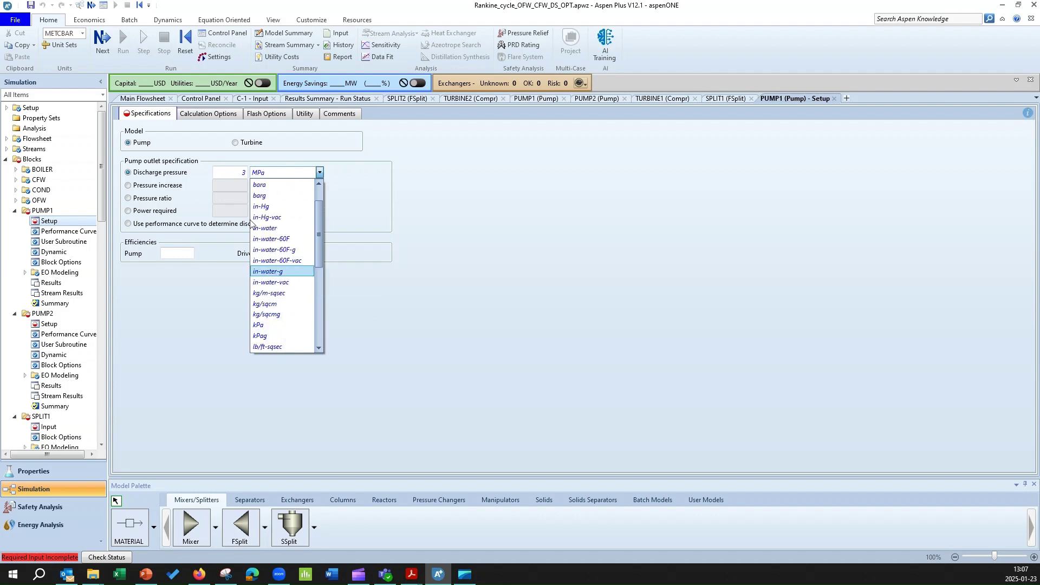
scroll(260, 217, up, 1)
click(261, 196)
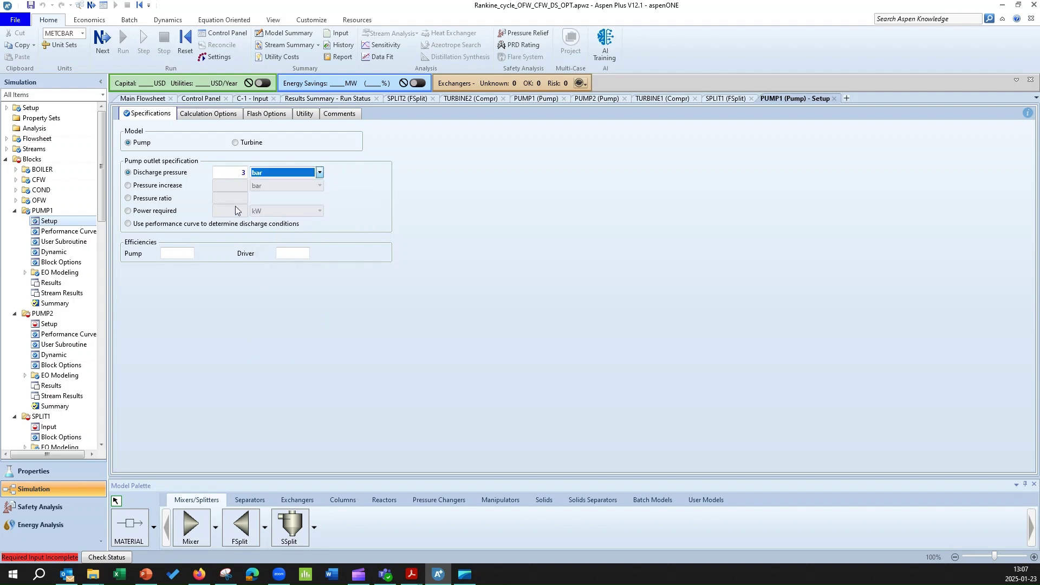
Open PUMP1 from the flowsheet to check its discharge pressure specification
click(158, 100)
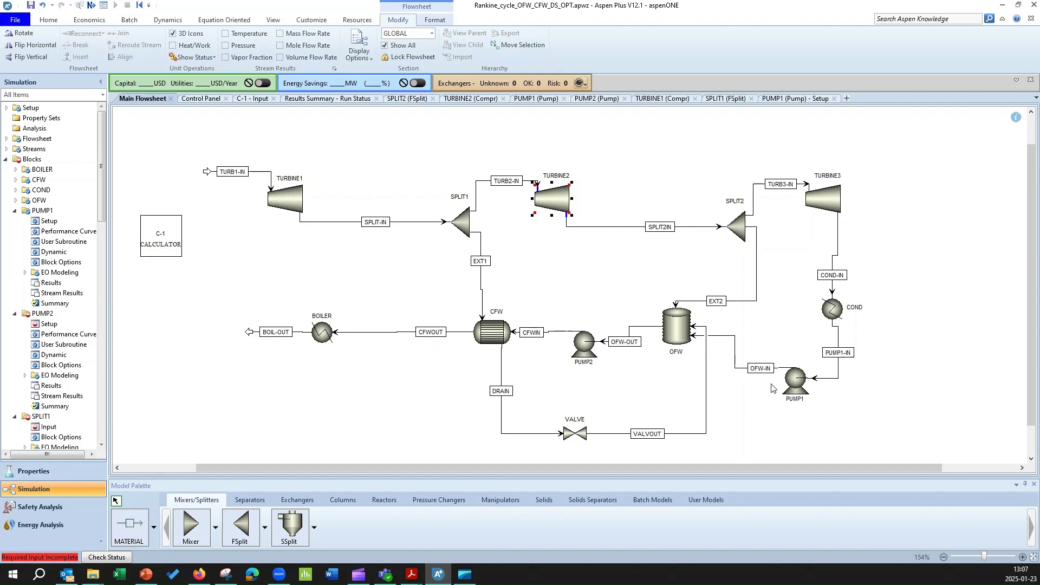
click(794, 380)
double_click(793, 380)
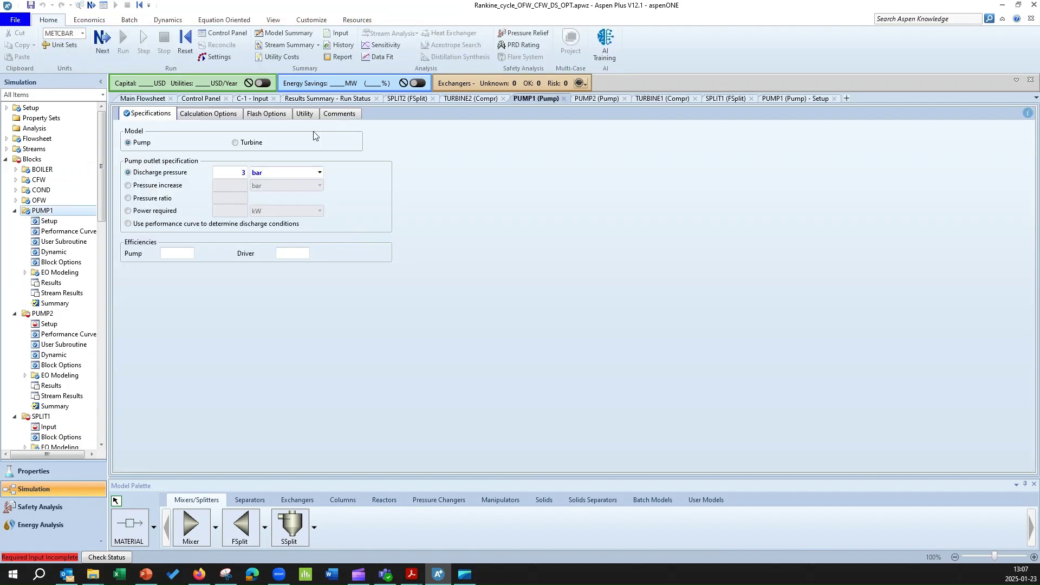
Specify a discharge pressure of 150 bar for PUMP2
click(144, 100)
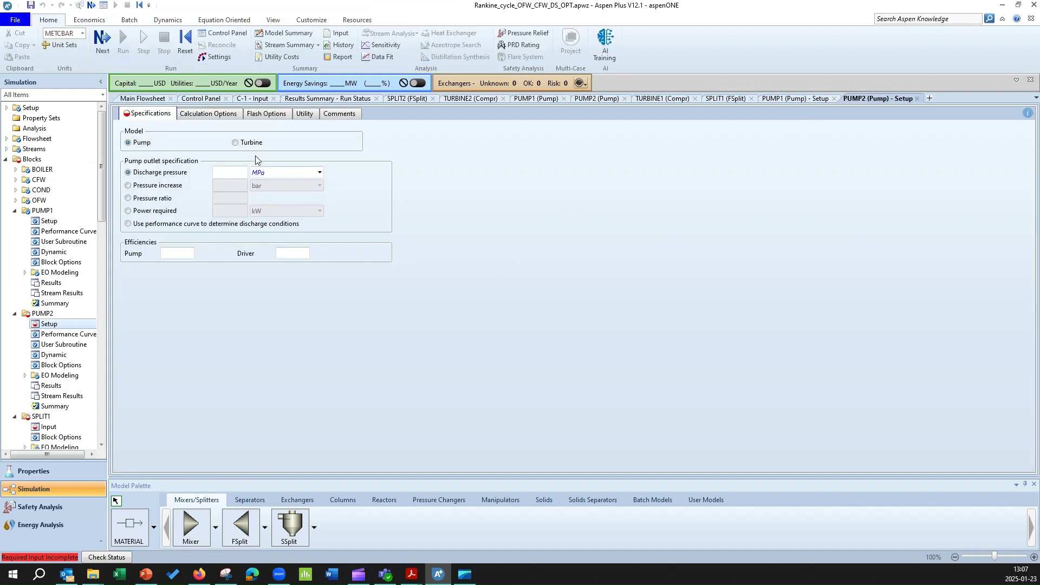
click(232, 173)
click(256, 292)
Set the split fraction to 0,1 for stream EXT1 in SPLIT1 and for stream EXT2 in SPLIT2, without running the simulation
click(108, 44)
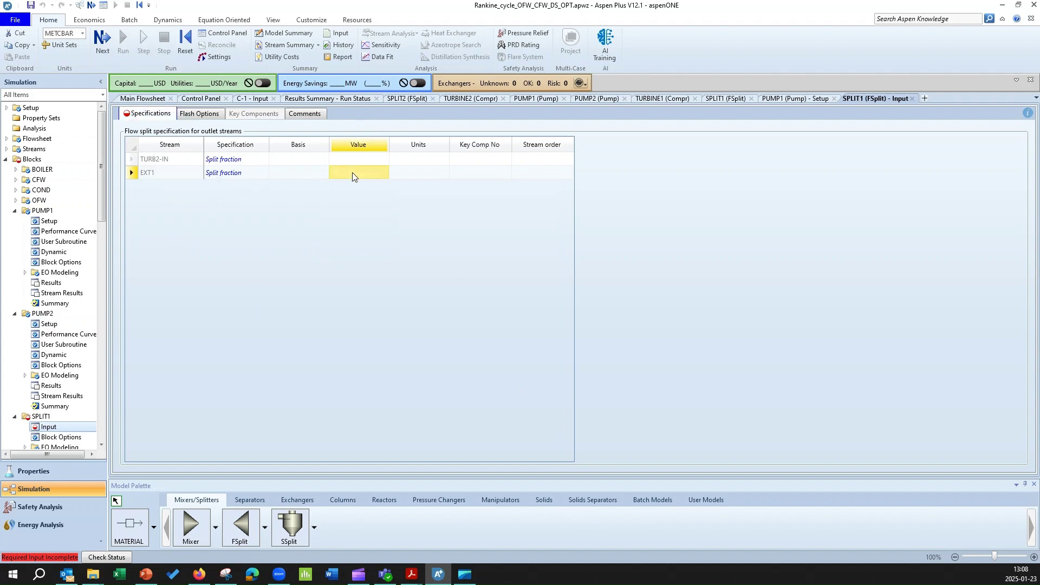
text(0,1)
click(106, 51)
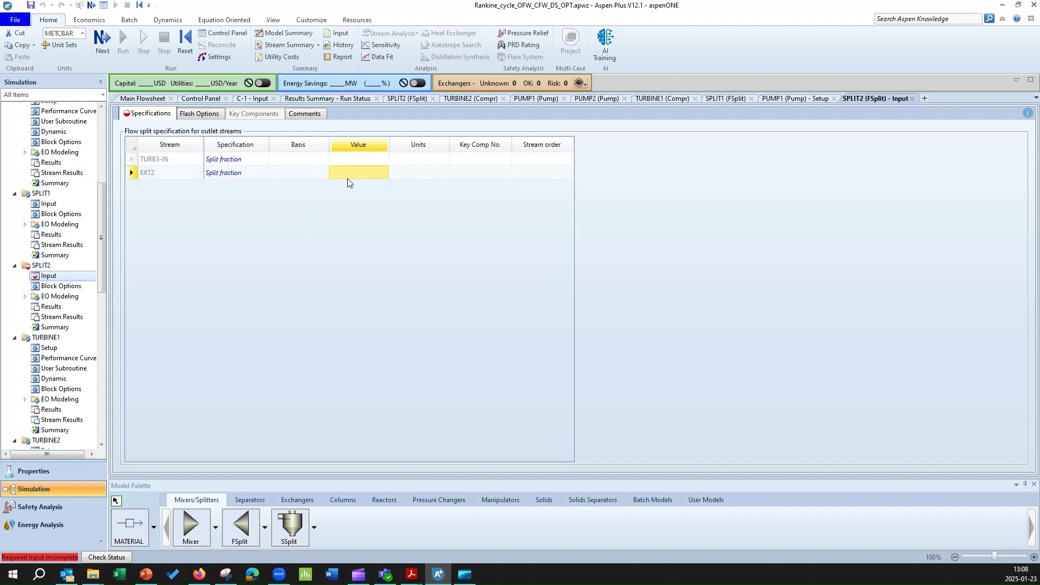
text(0,1)
key(Return)
click(103, 37)
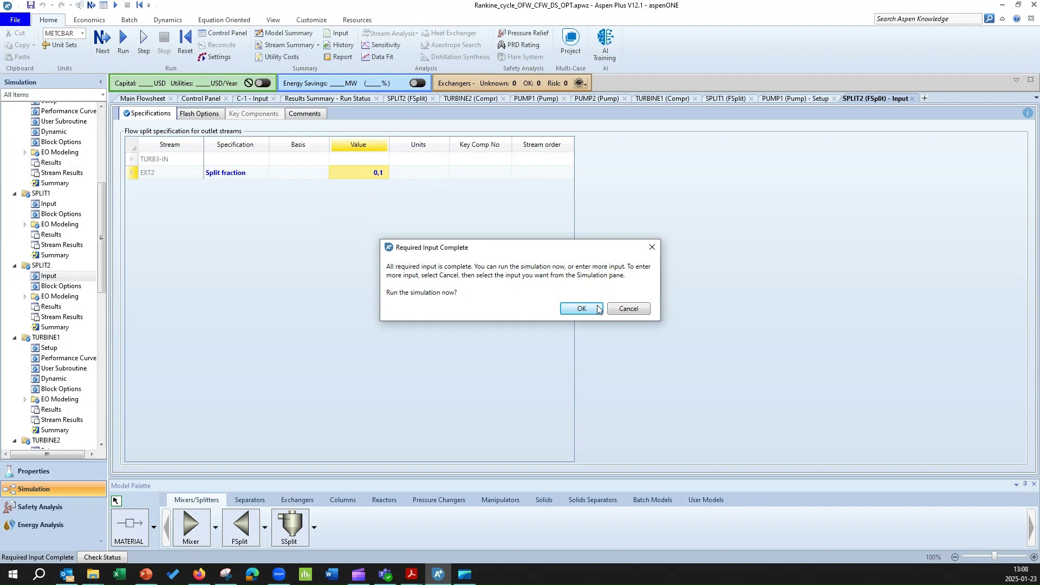
click(652, 247)
Review the sampled variables of calculator C-1 and its Fortran statement for the efficiency EFF
scroll(56, 236, up, 3)
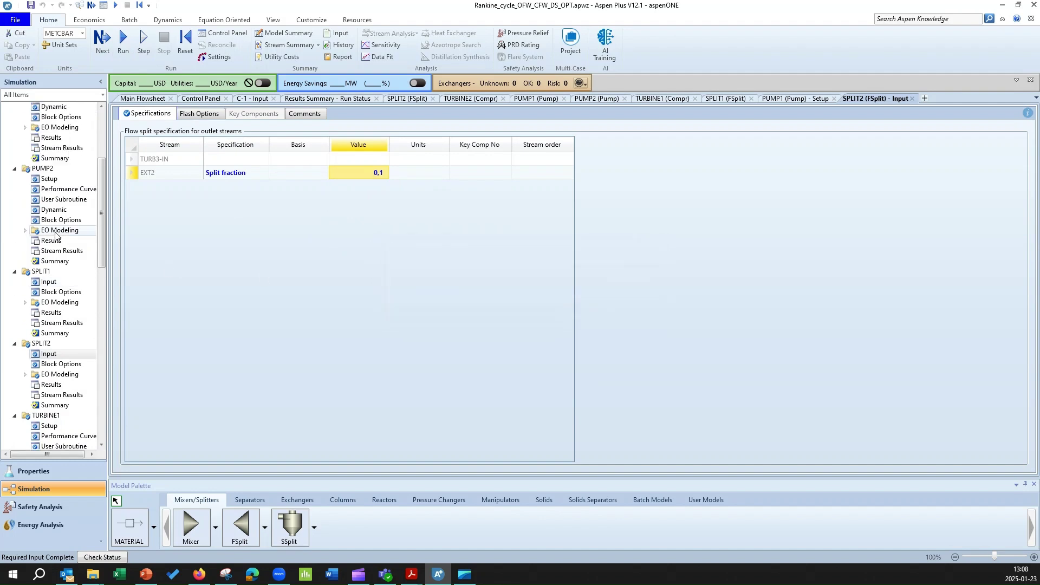
scroll(56, 236, up, 3)
click(7, 159)
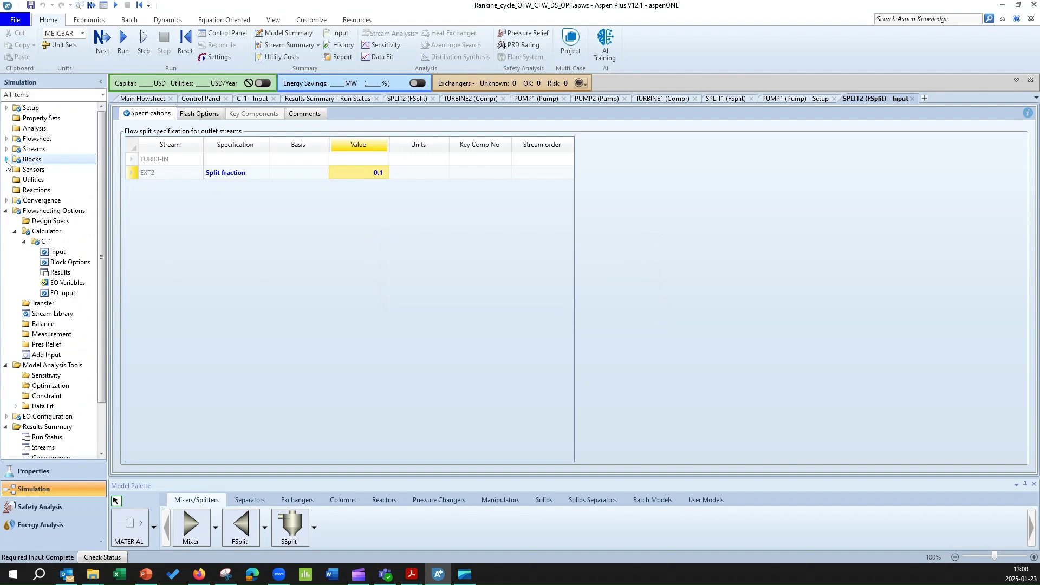
click(56, 252)
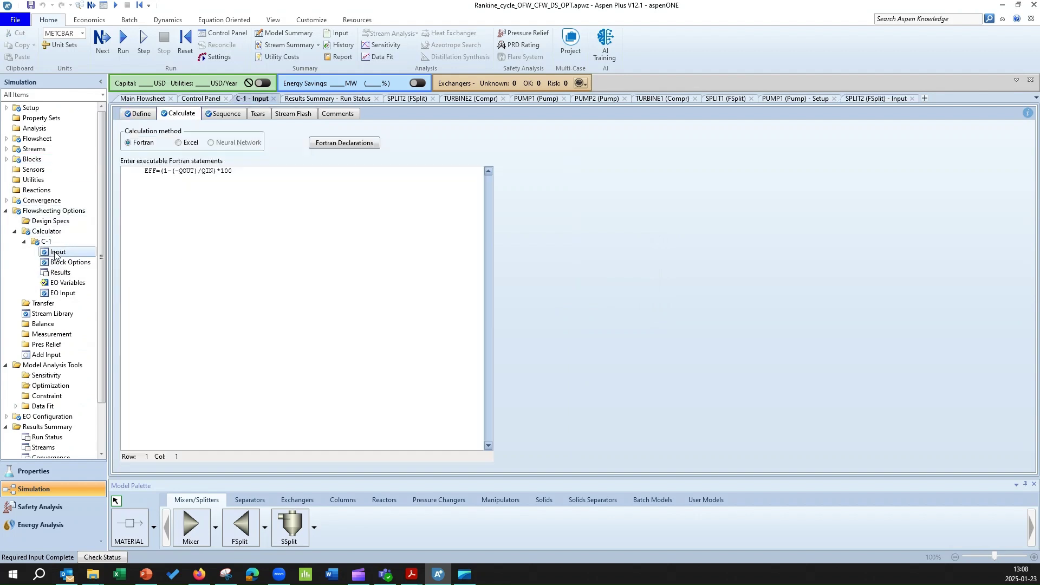
click(139, 114)
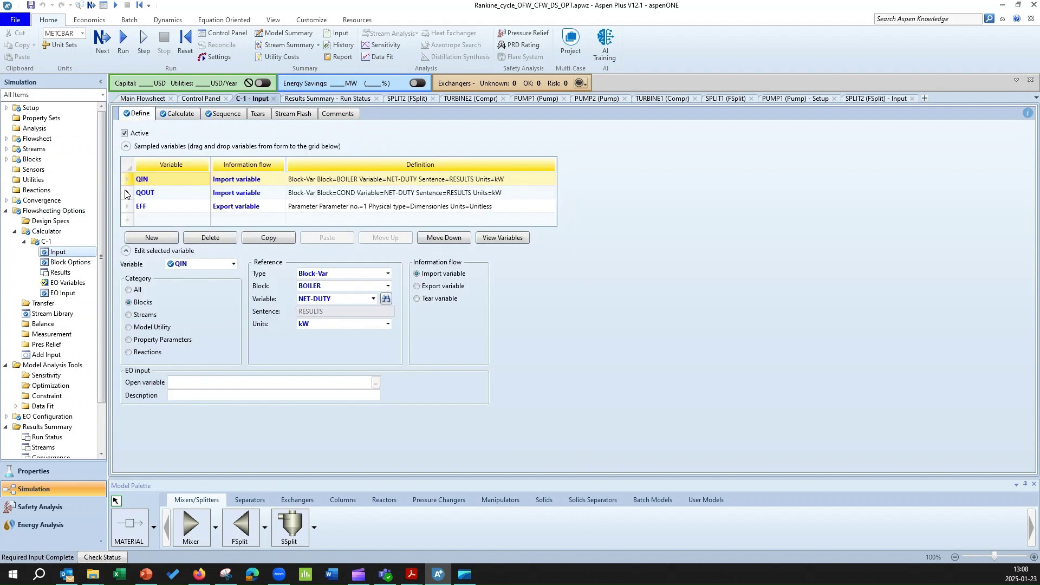
click(125, 181)
click(174, 114)
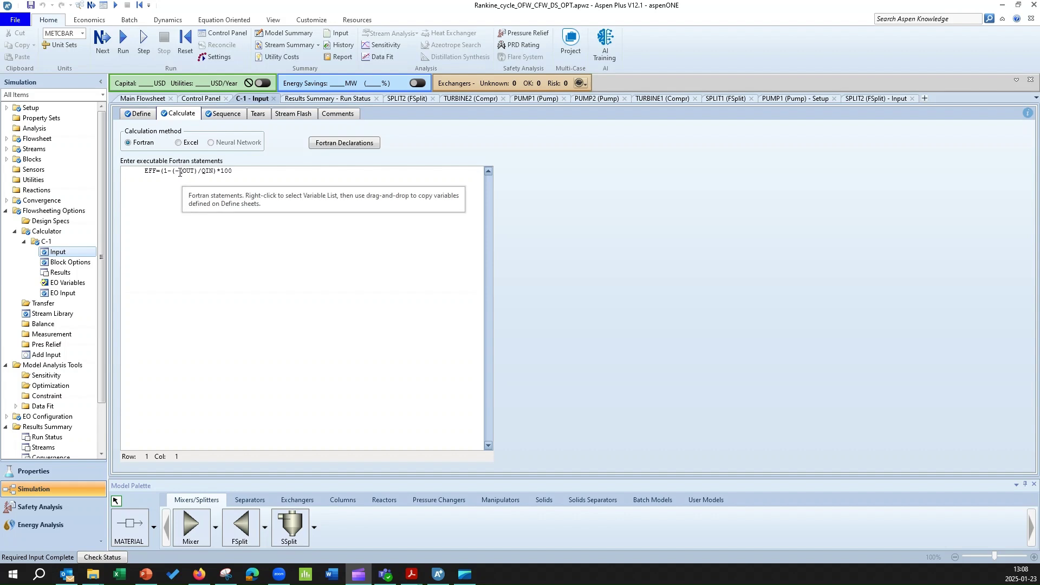
Run the simulation and display the run status results
click(104, 49)
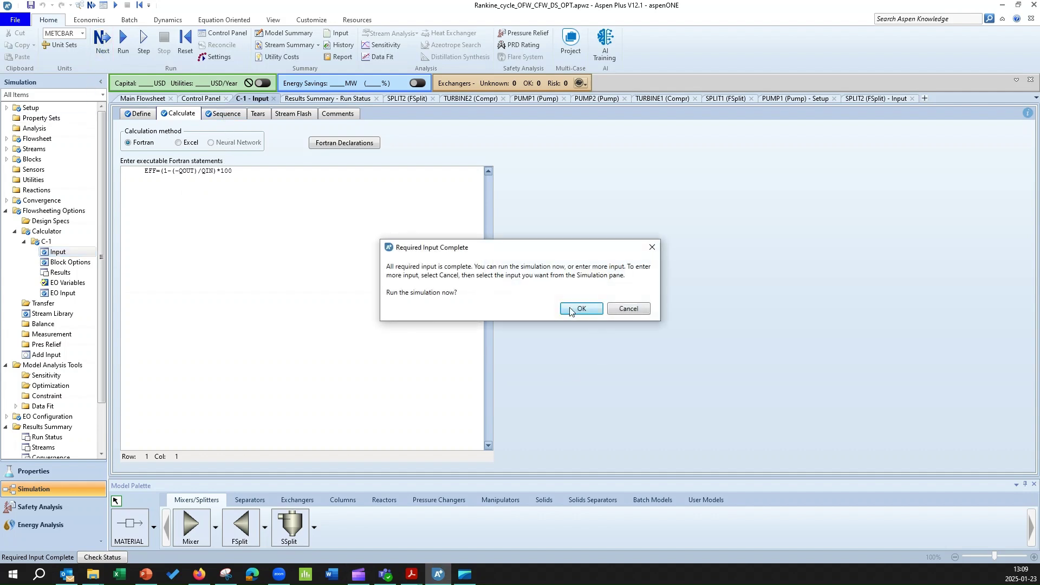
click(581, 310)
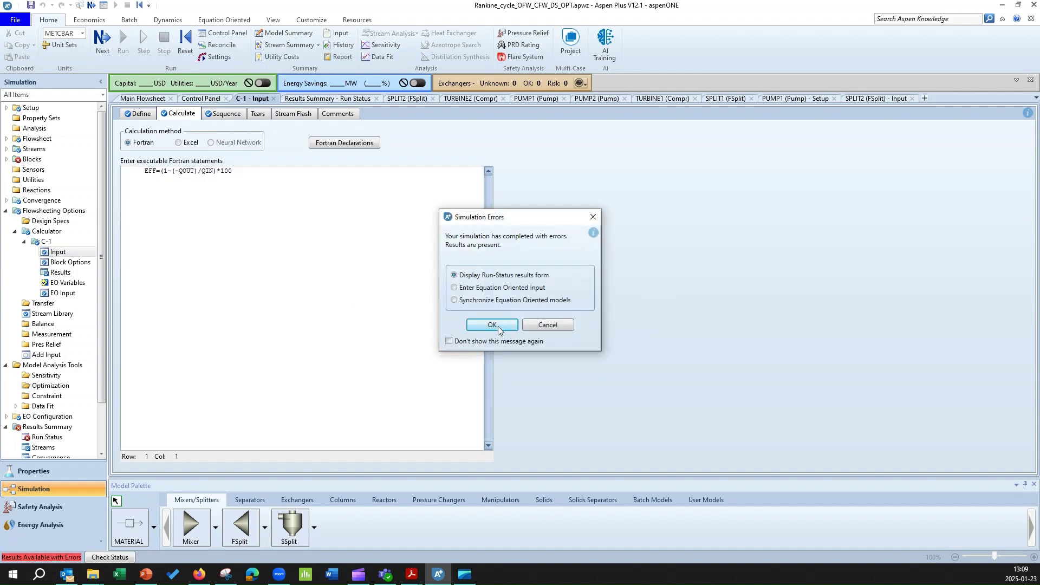
click(499, 325)
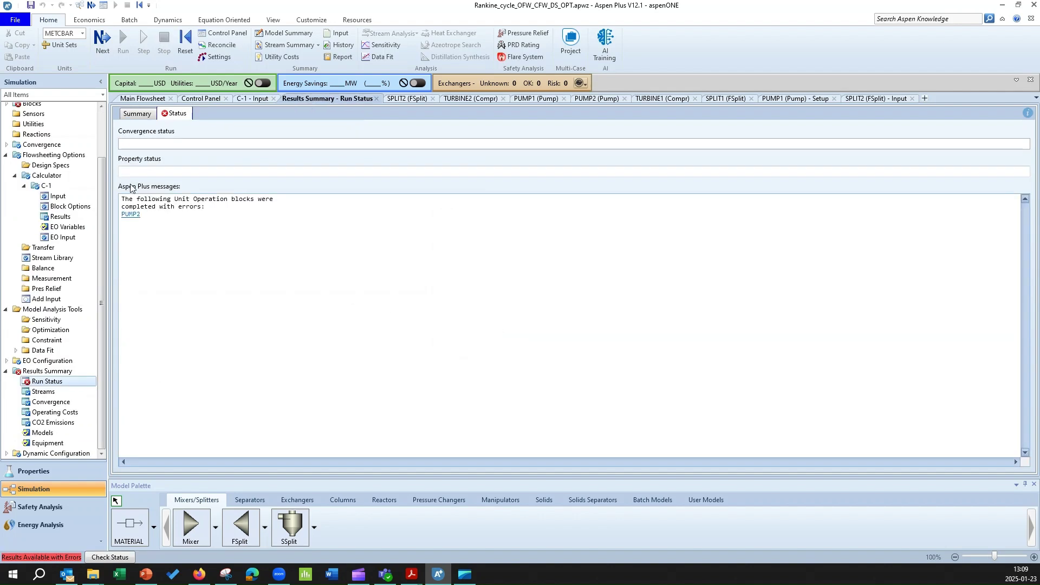
Show temperature, pressure and vapor fraction results for the streams on the main flowsheet
click(140, 99)
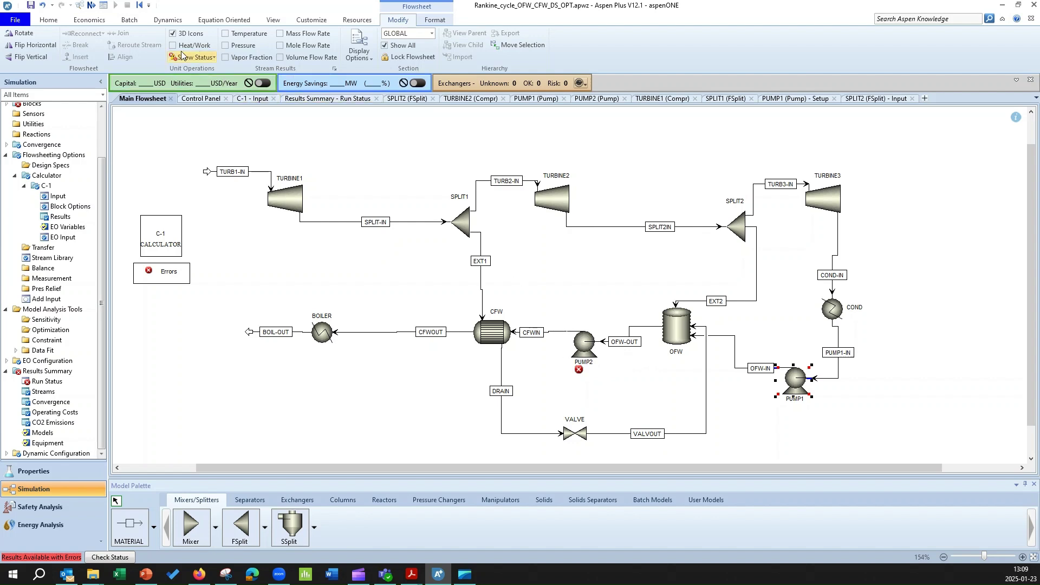
click(226, 46)
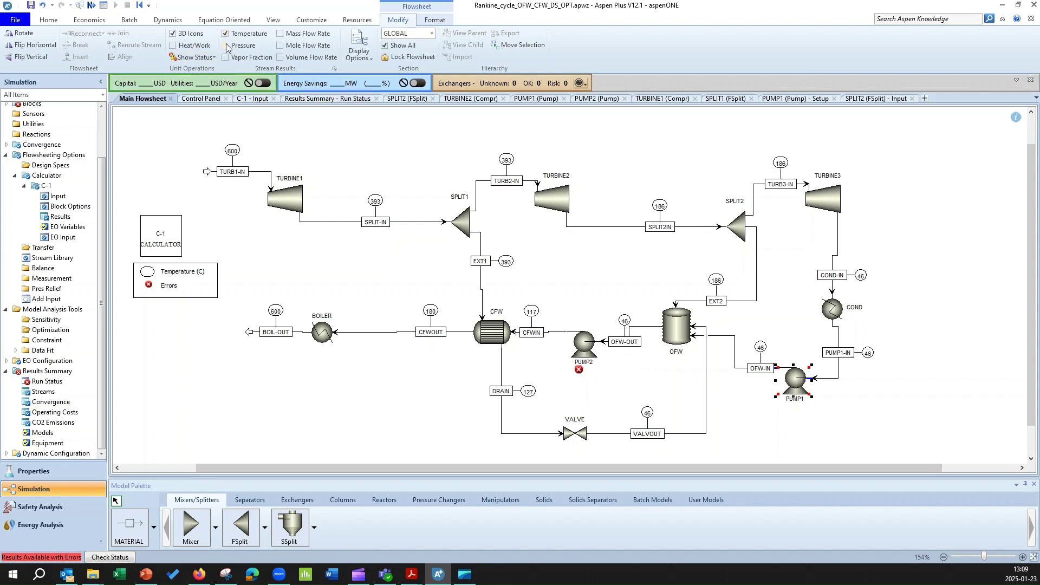
click(226, 57)
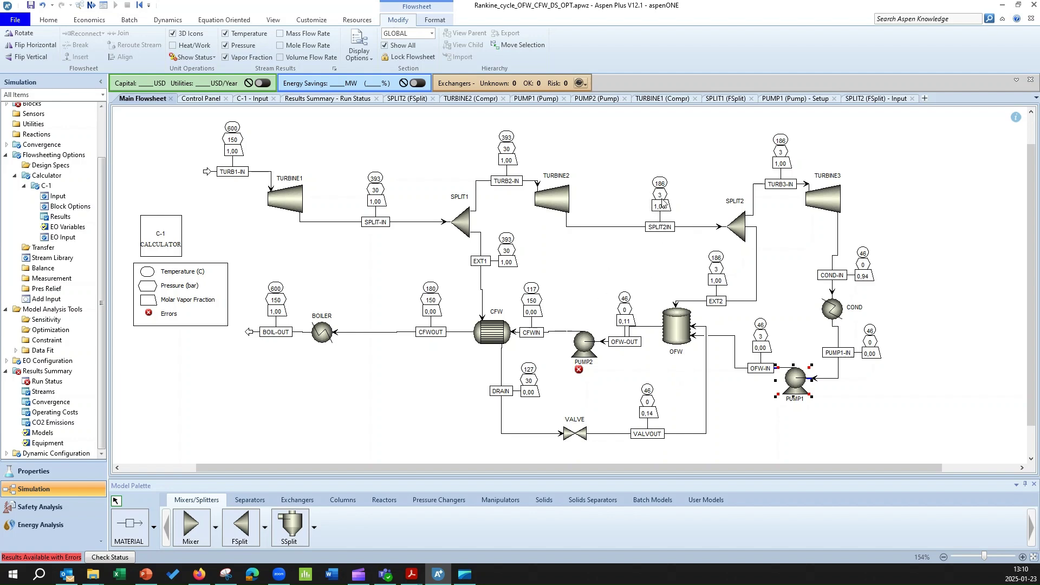
Set the outlet pressure of VALVE to 3 bar
double_click(578, 436)
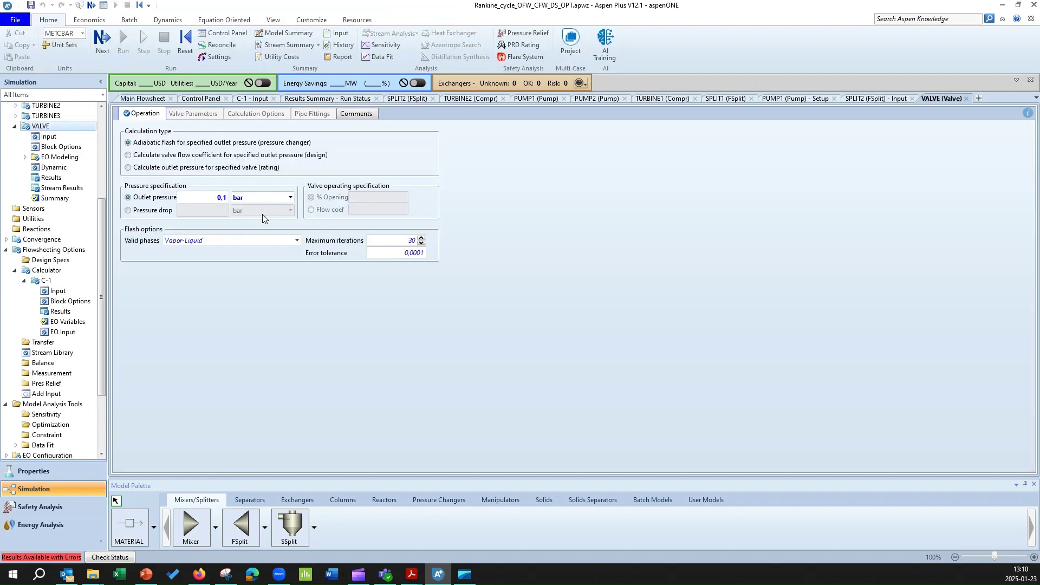
click(220, 196)
text(3)
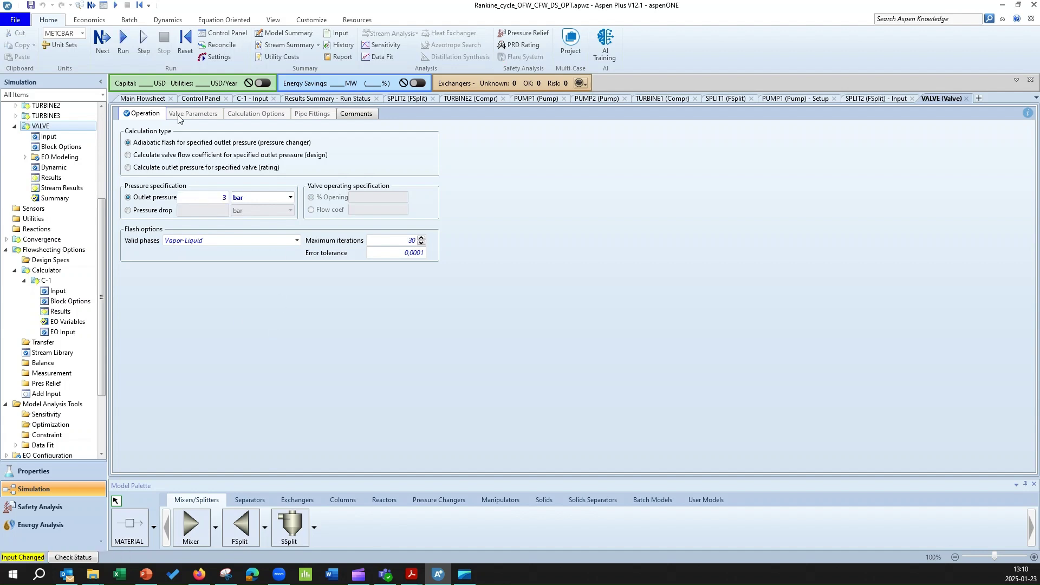
Reinitialize the simulation and run it again
click(185, 40)
click(479, 320)
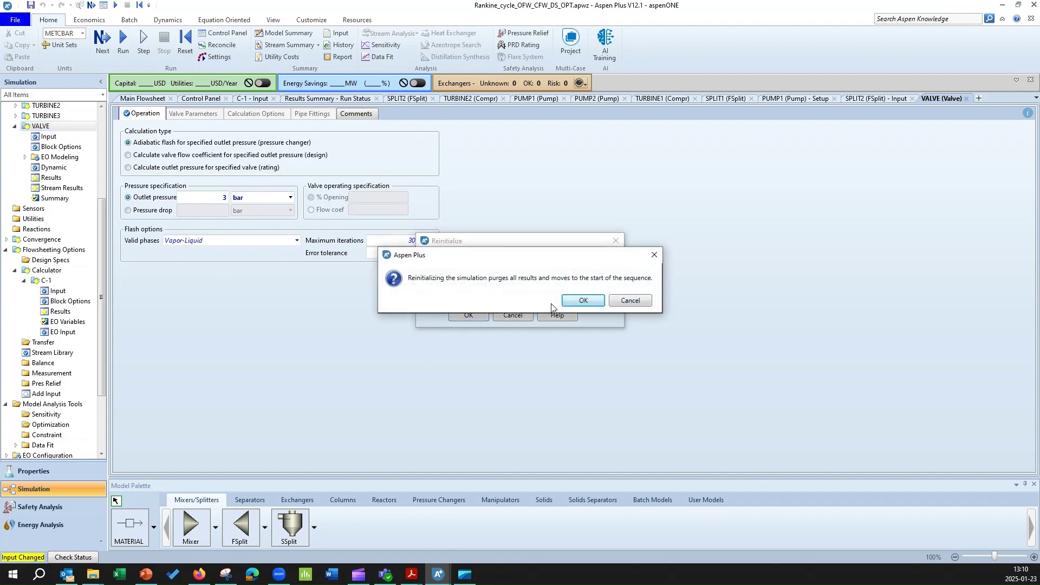
click(627, 300)
click(106, 43)
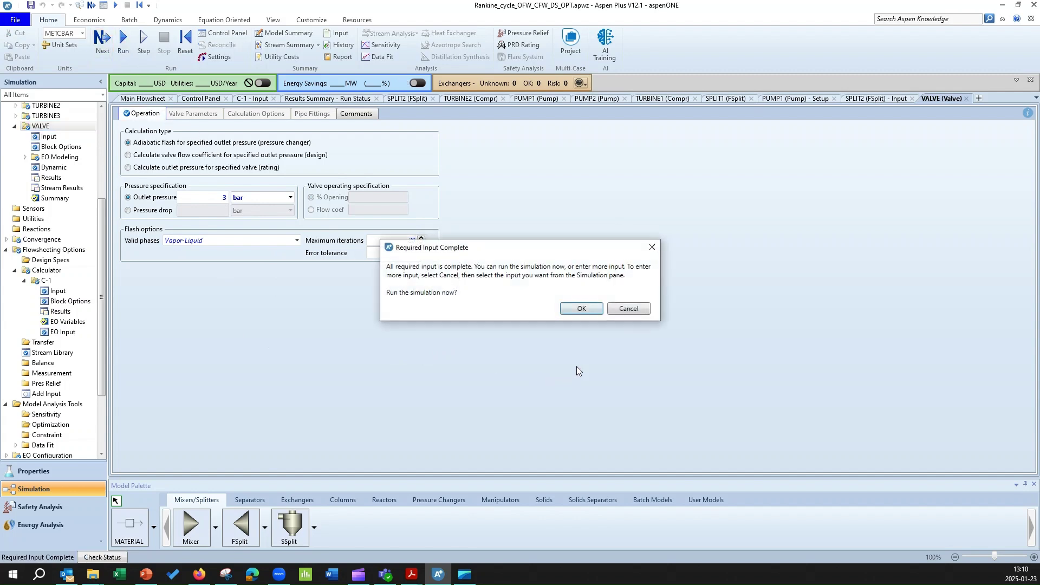
click(583, 309)
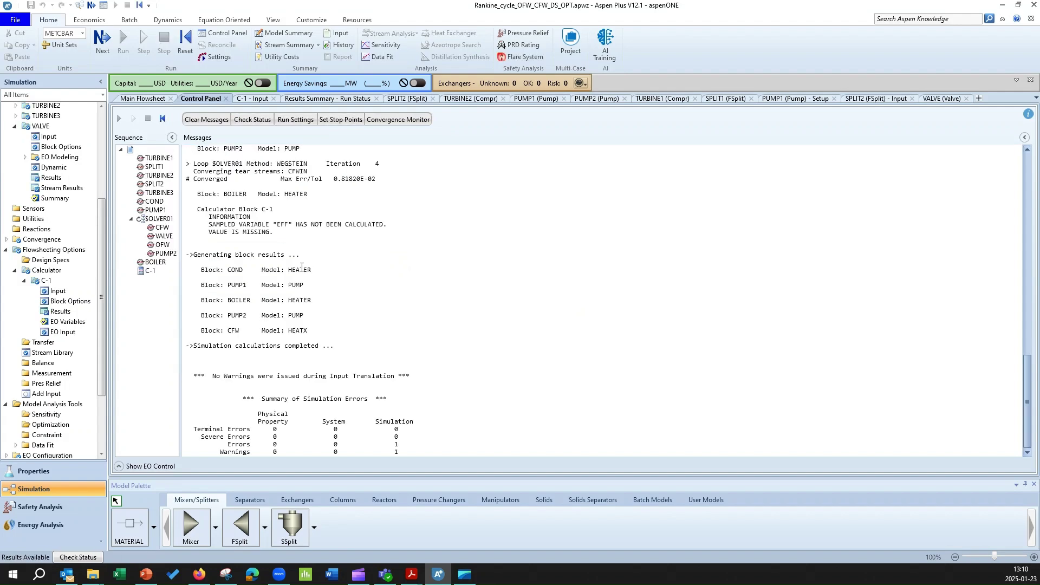
Examine the stream results on the main flowsheet and the variable values calculated by calculator C-1
click(145, 99)
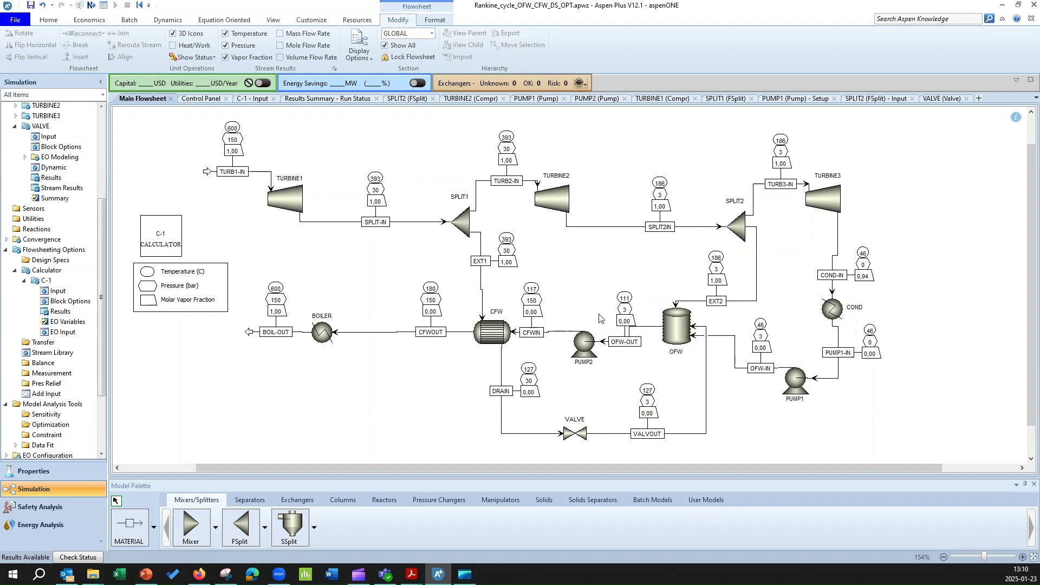
double_click(64, 314)
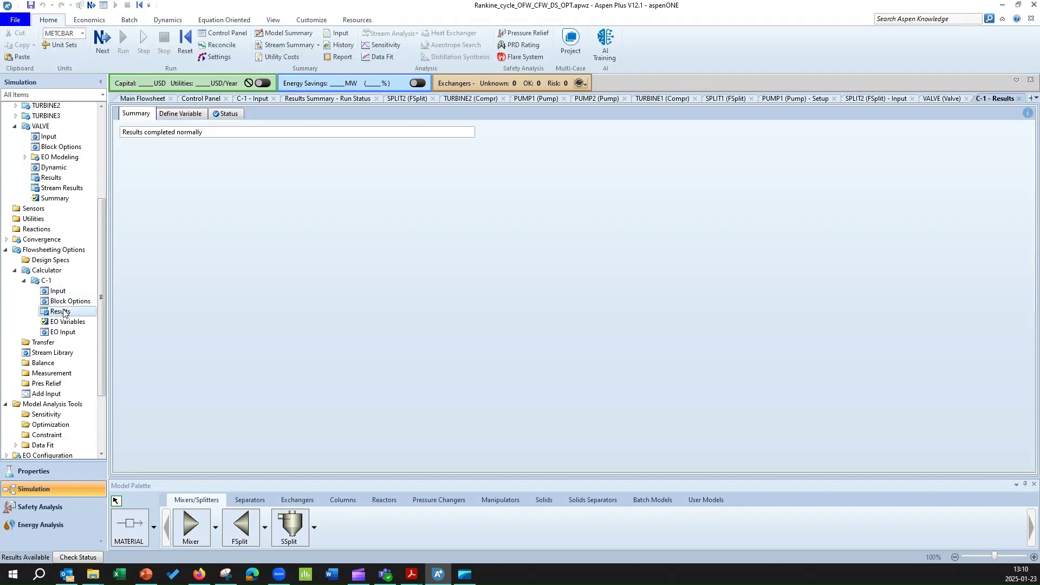
click(175, 115)
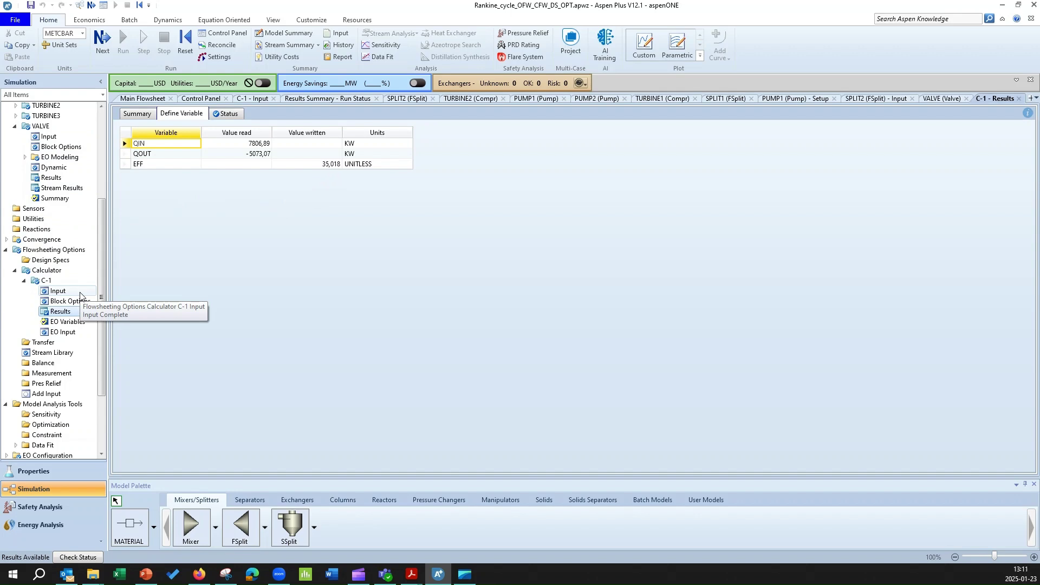
Review design spec DS-1-CFW against the flowsheet, including its sampled temperatures, target, tolerance and manipulated SPLIT1 fraction
click(143, 100)
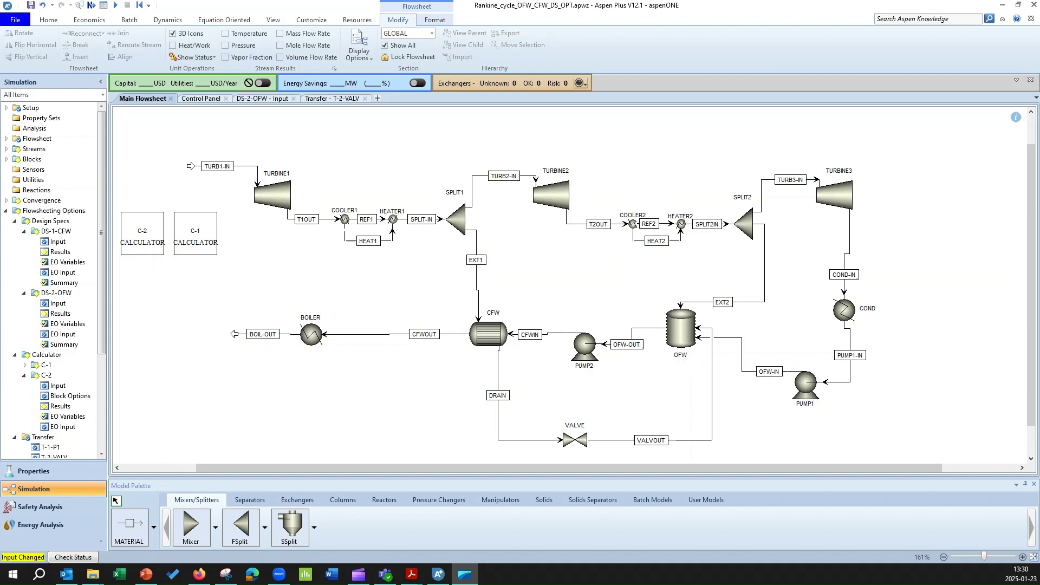
double_click(59, 241)
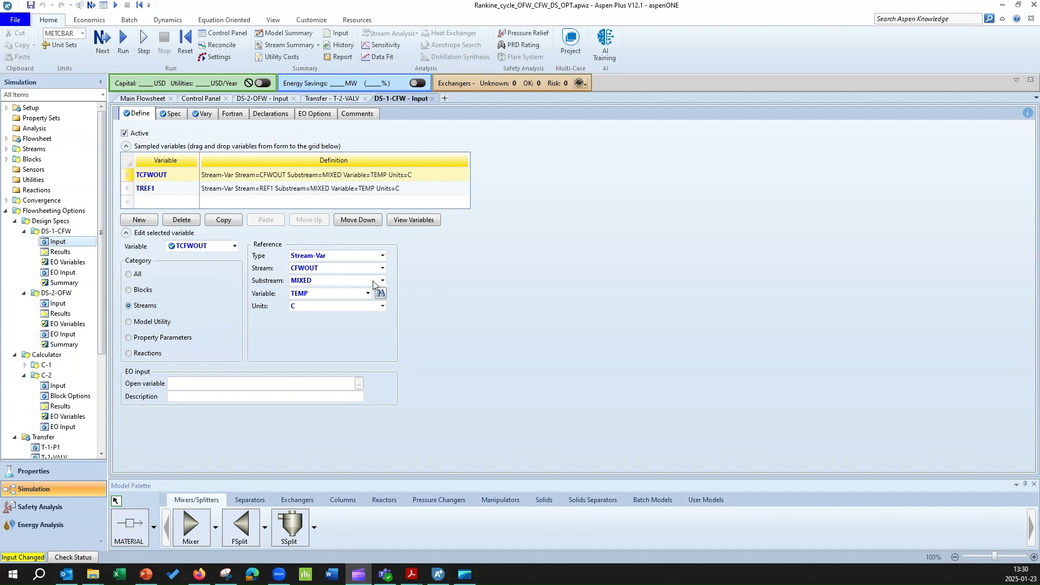
click(127, 189)
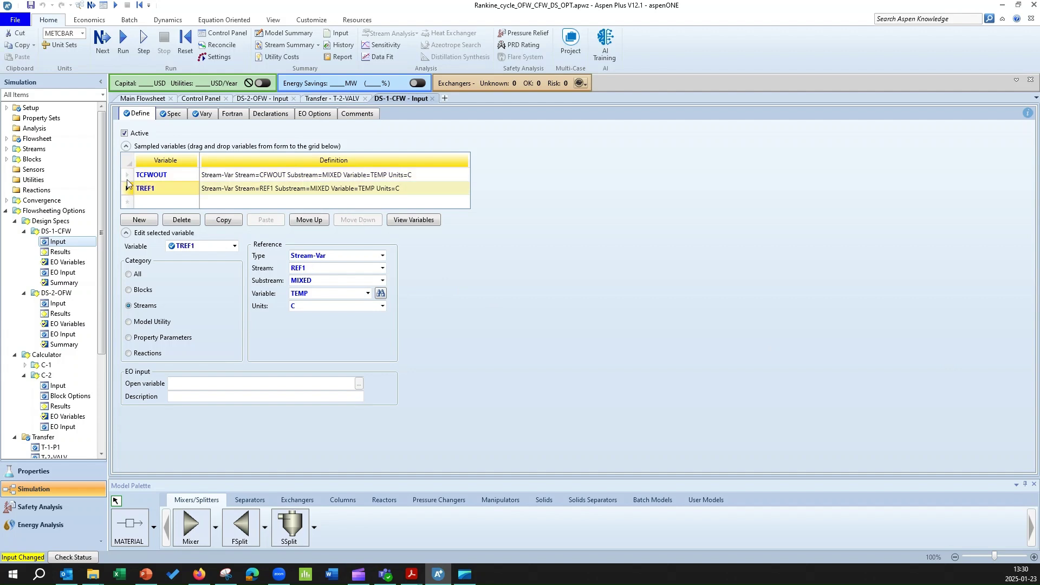
click(142, 98)
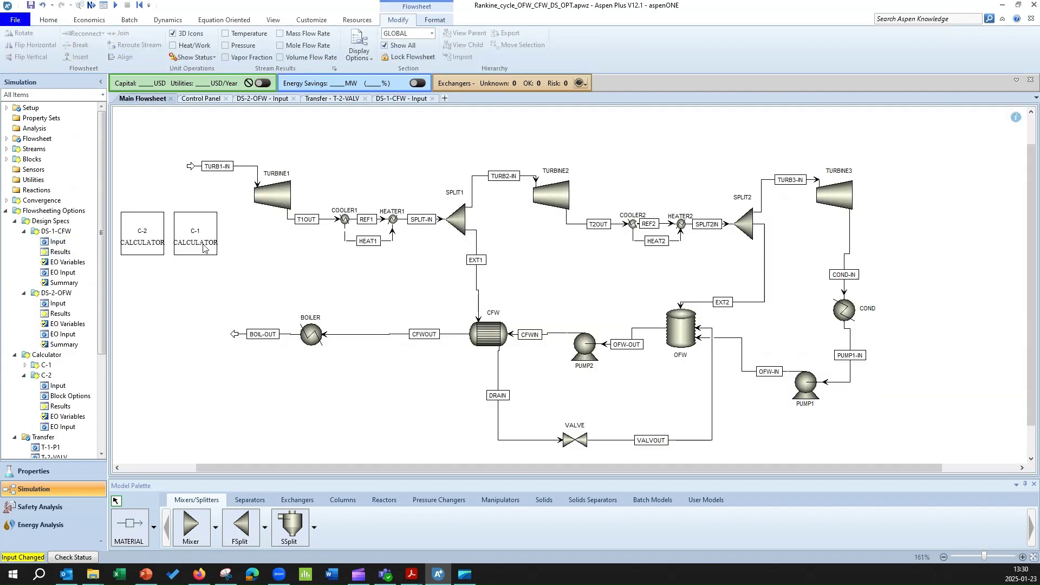
click(58, 242)
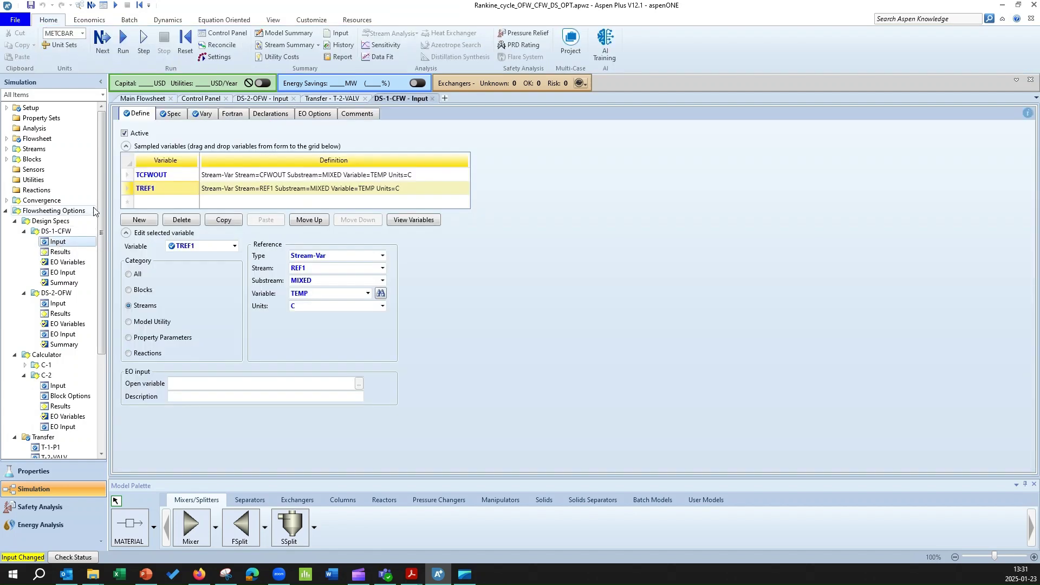
click(127, 175)
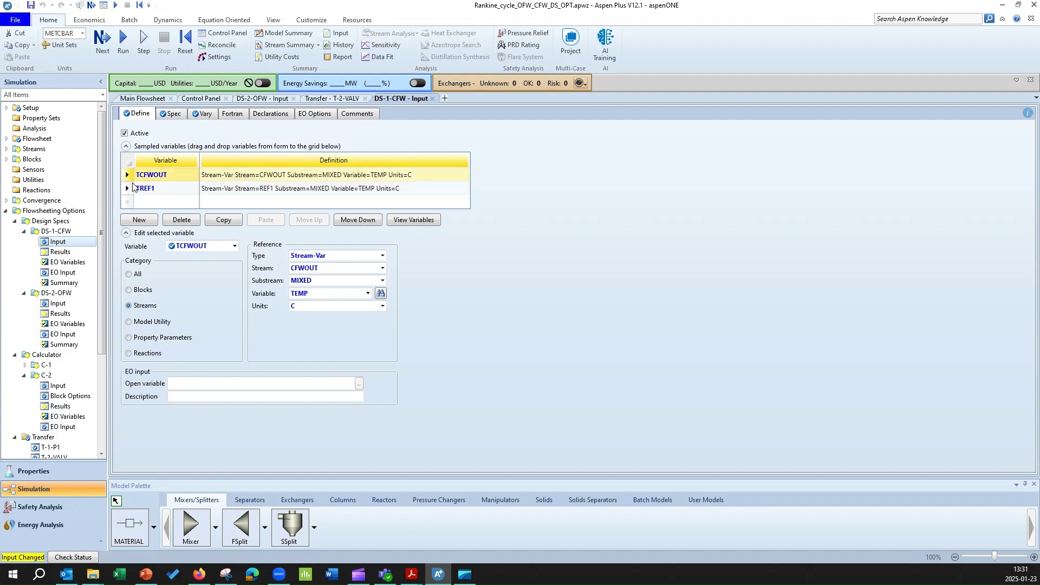
click(171, 114)
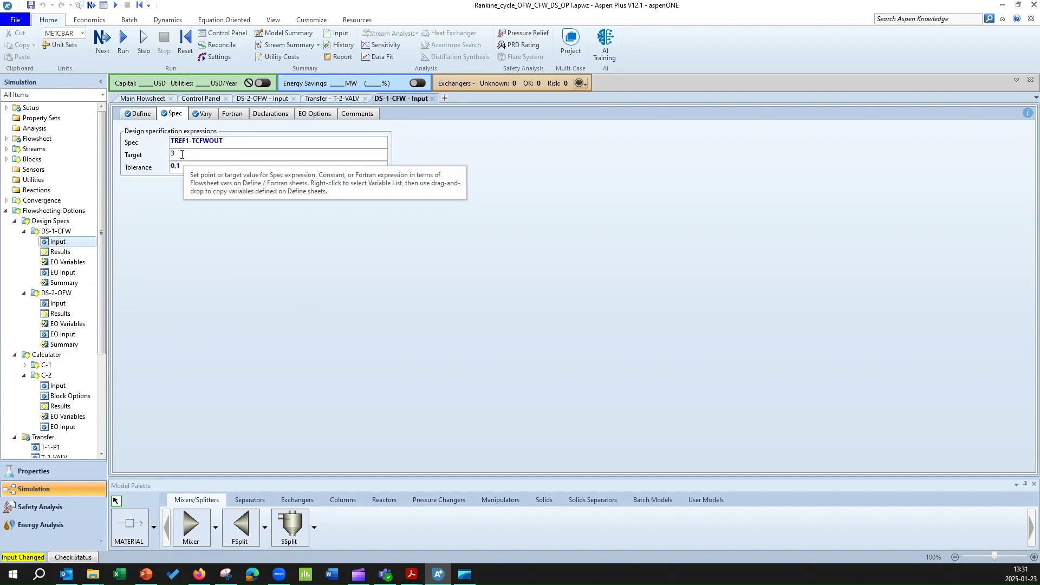
click(199, 114)
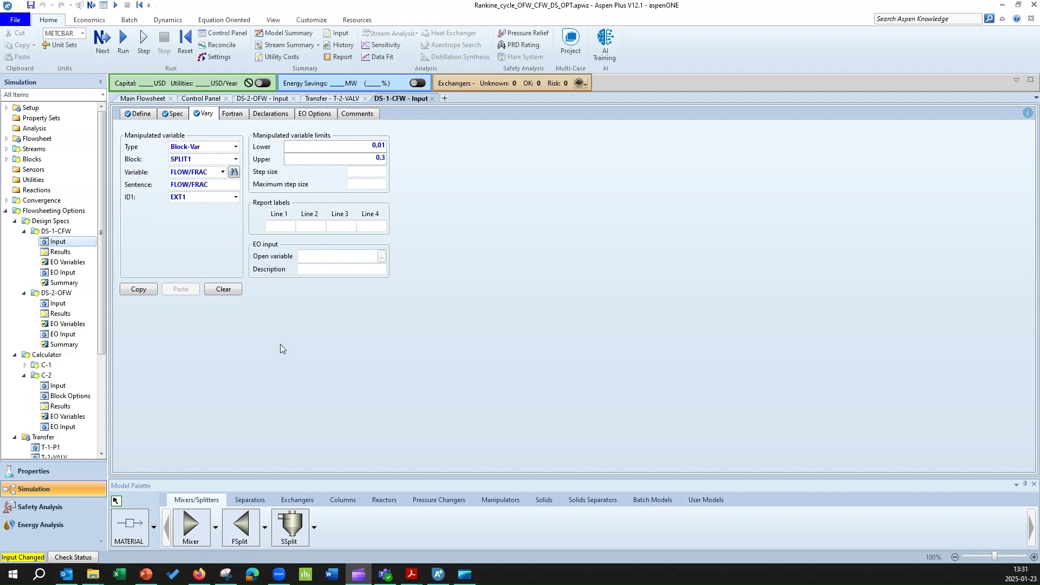
Review the sampled temperatures and target expression of design spec DS-2-OFW, and locate the transfer blocks
click(60, 304)
click(137, 114)
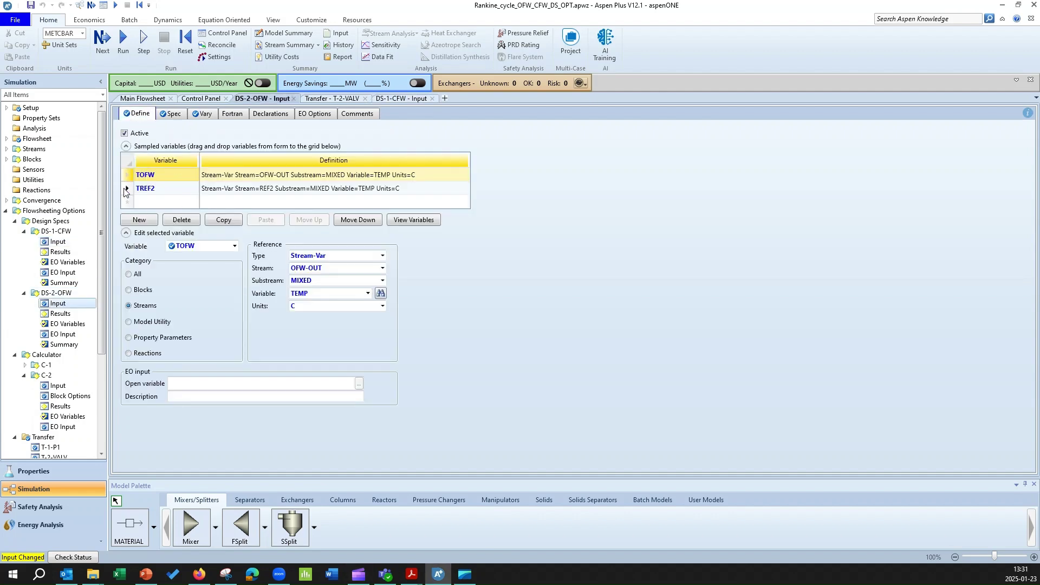
click(141, 99)
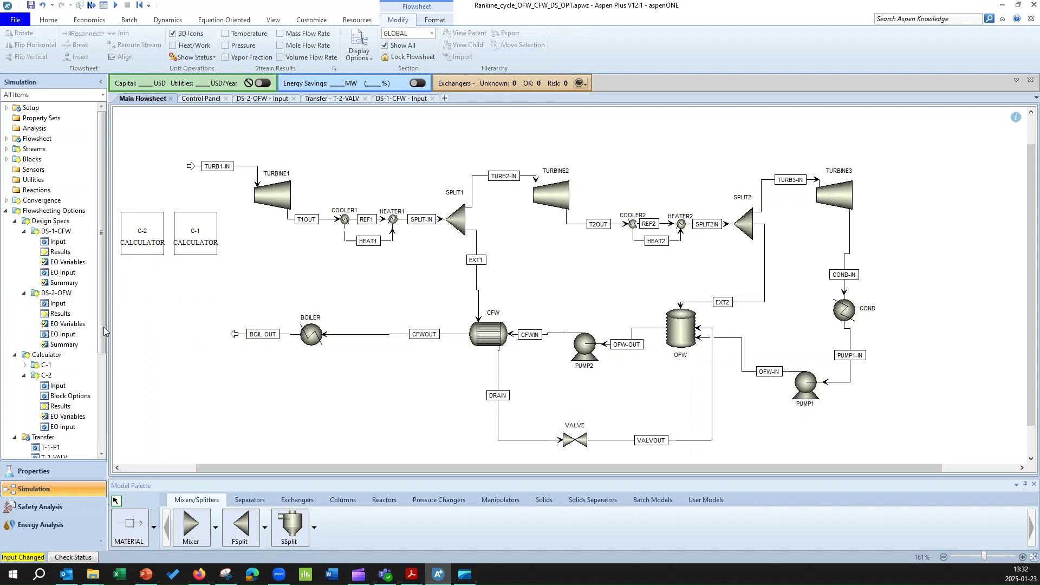
click(58, 306)
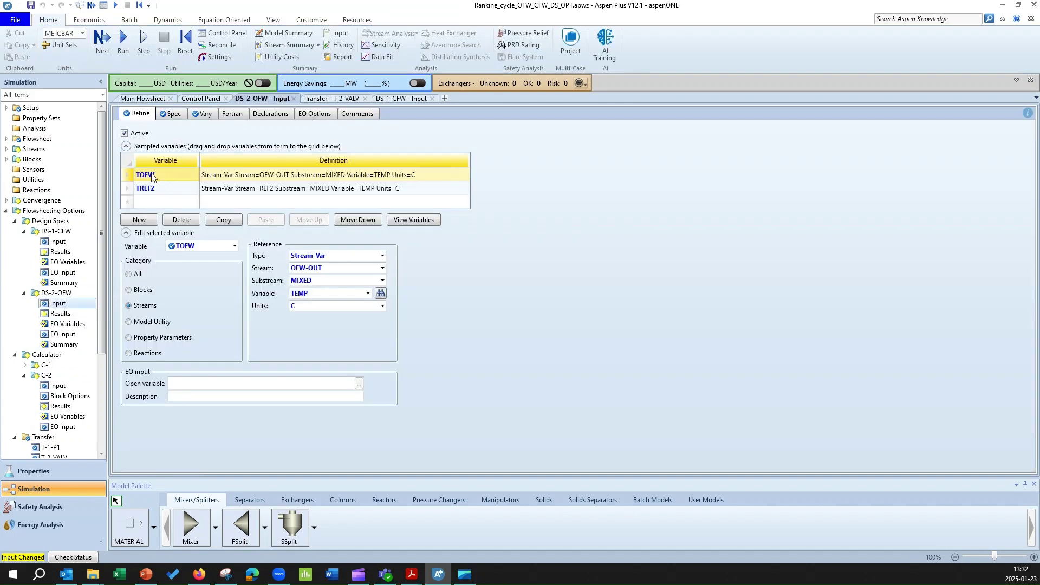
click(170, 114)
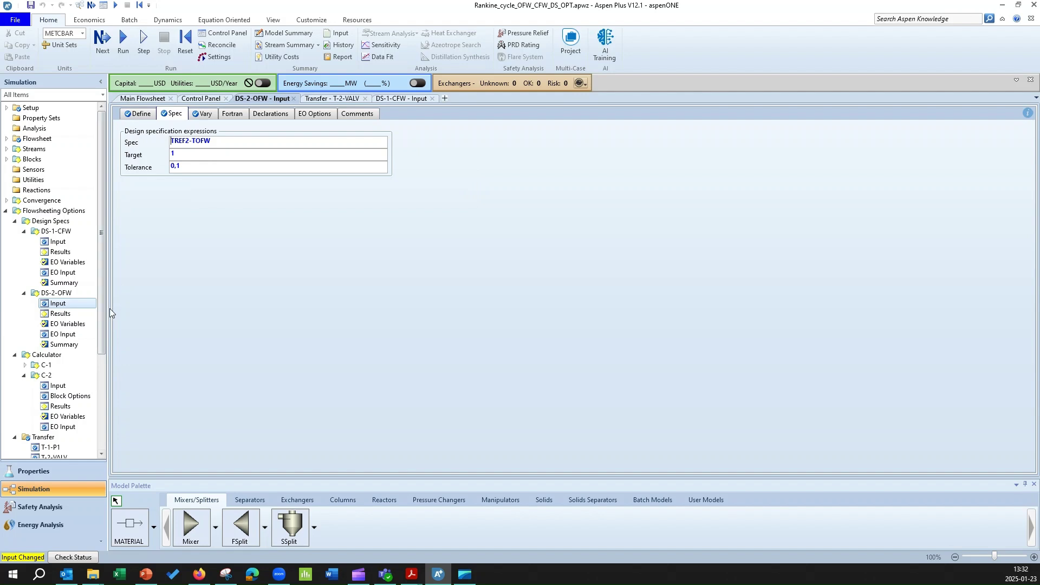
drag(102, 310, 98, 399)
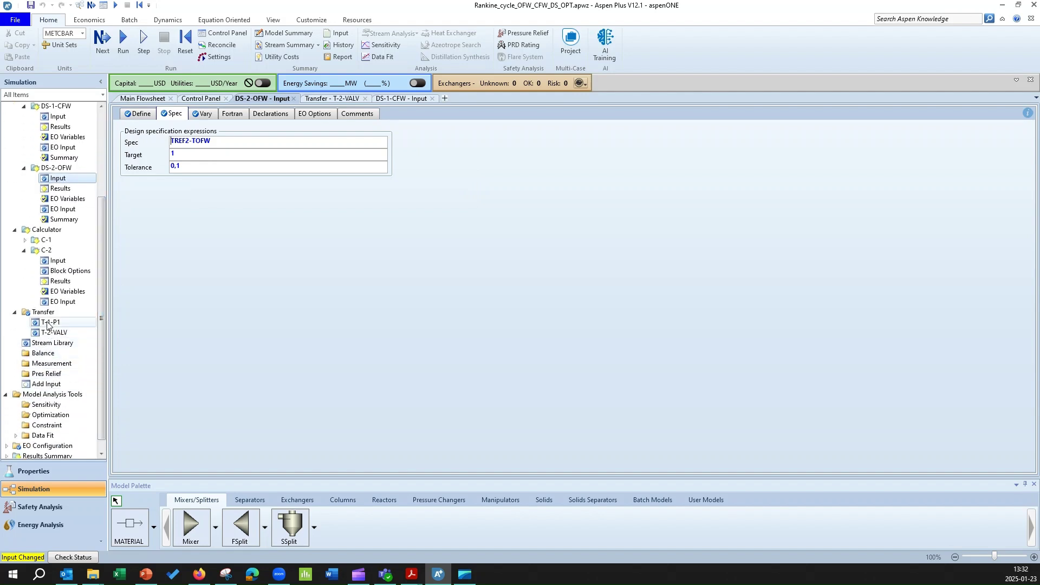
click(142, 98)
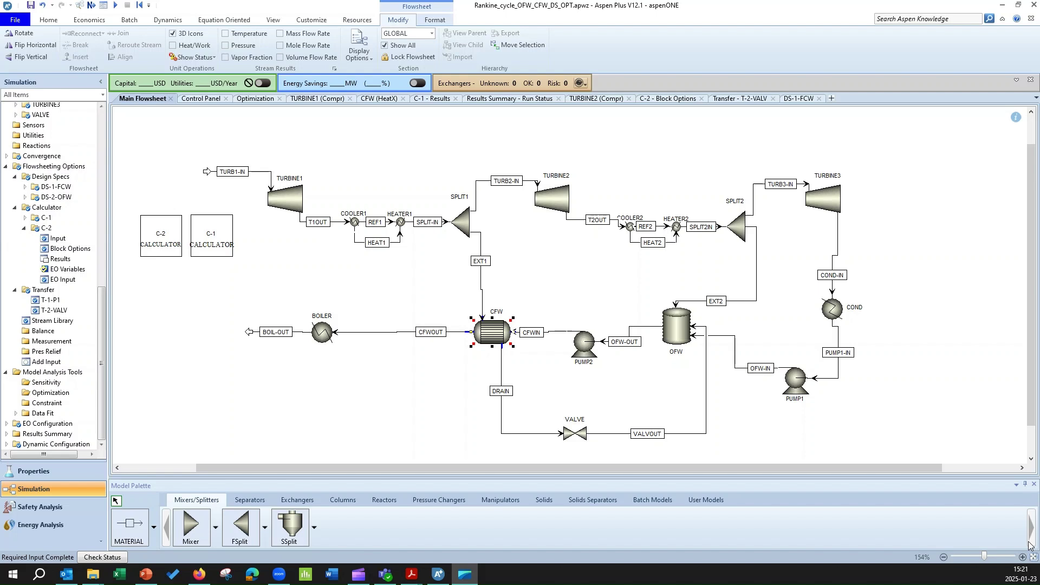
Reinitialize the calculations for the whole simulation
click(139, 4)
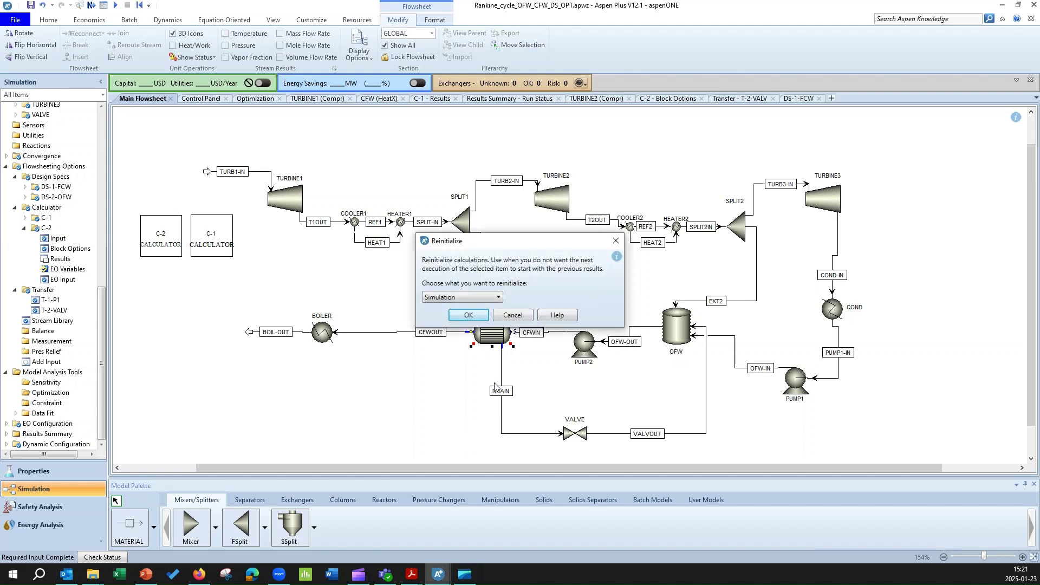
click(469, 315)
click(584, 302)
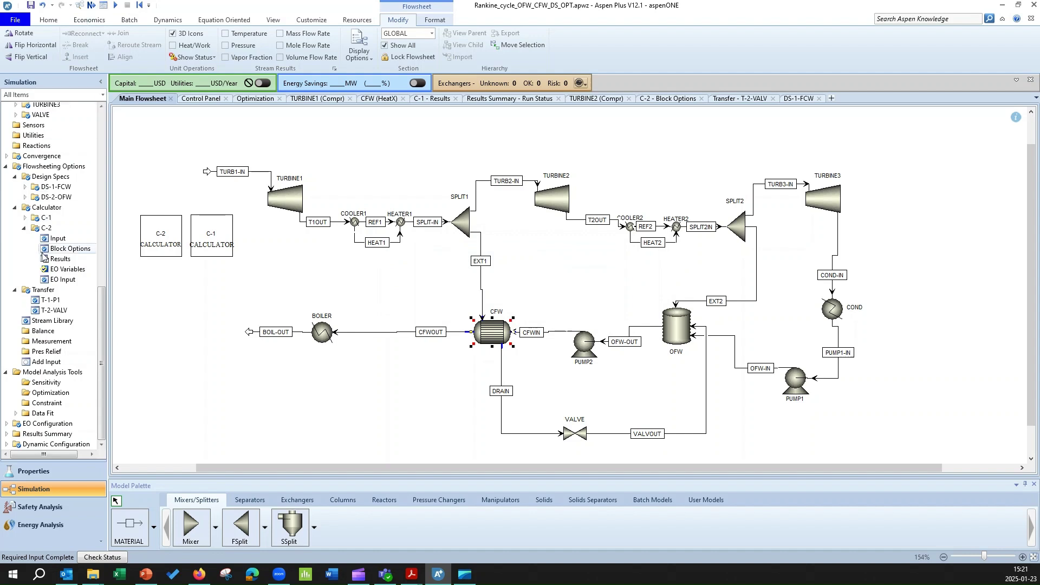
Review the sampled variables and Fortran efficiency expressions of calculators C-2 and C-1
click(25, 218)
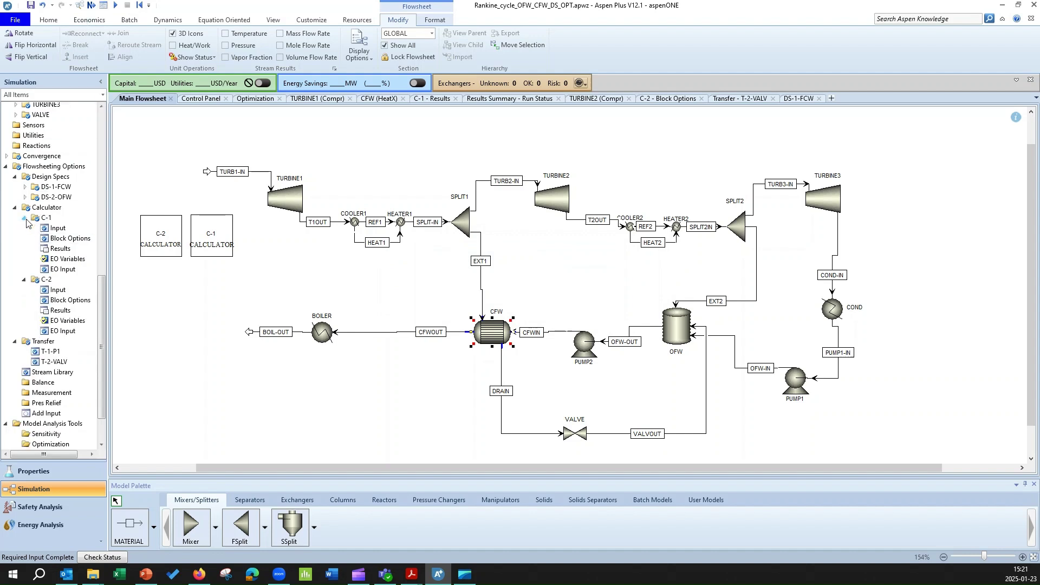
click(55, 290)
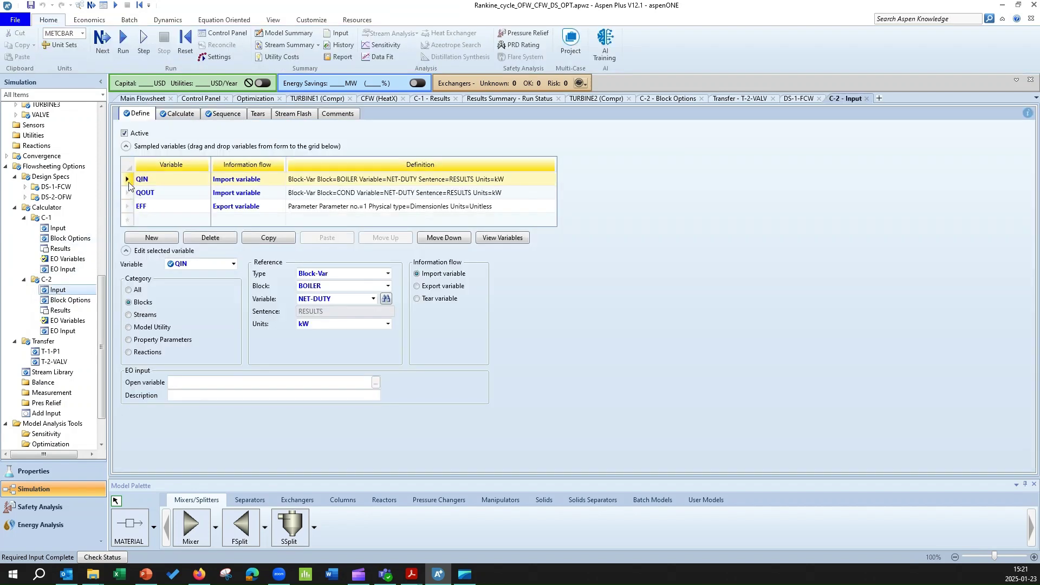
click(170, 116)
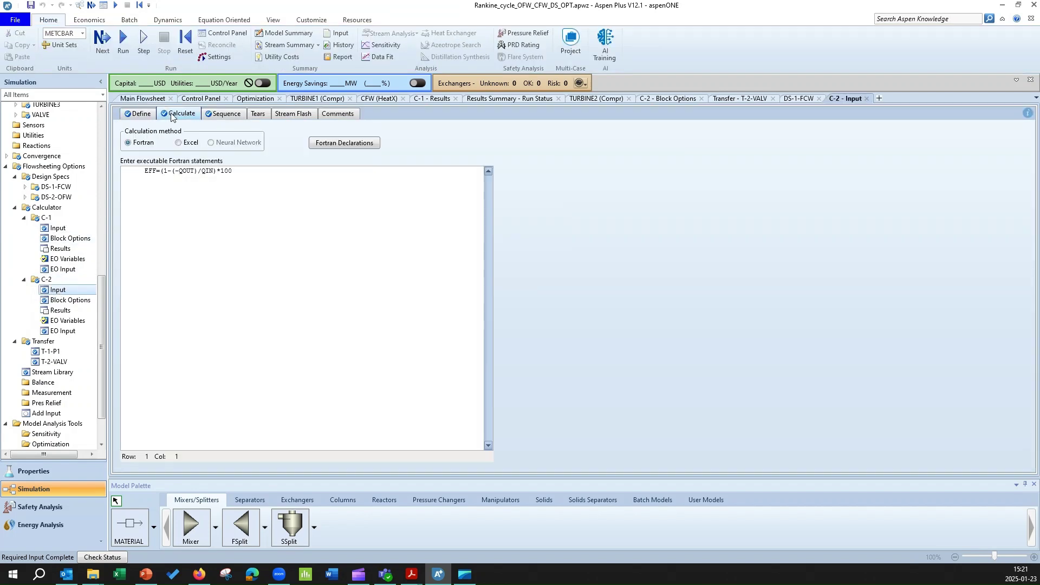
click(66, 232)
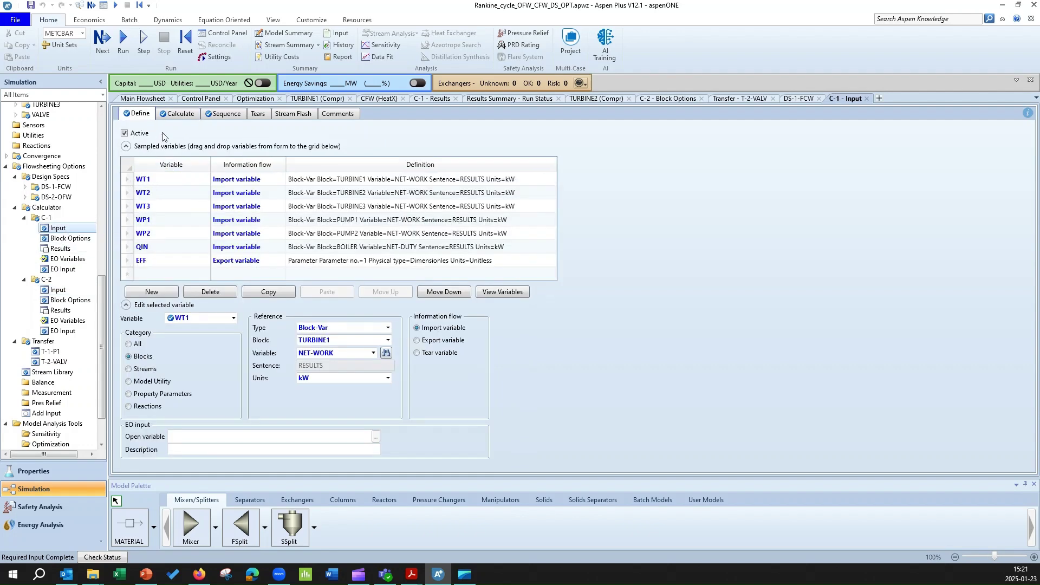
click(173, 117)
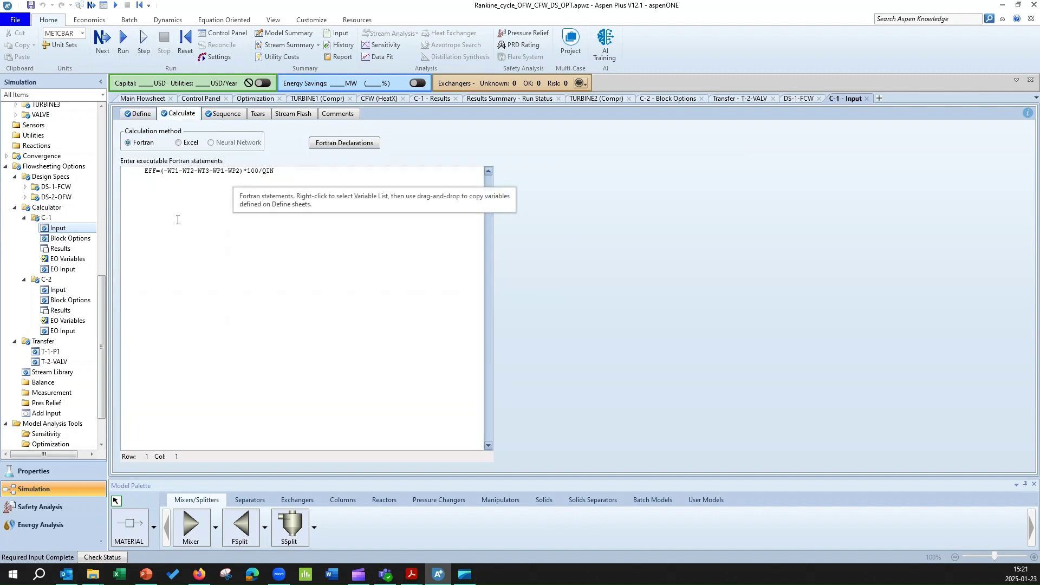
Run the simulation from the main flowsheet with the design specs and both calculators in place
click(141, 100)
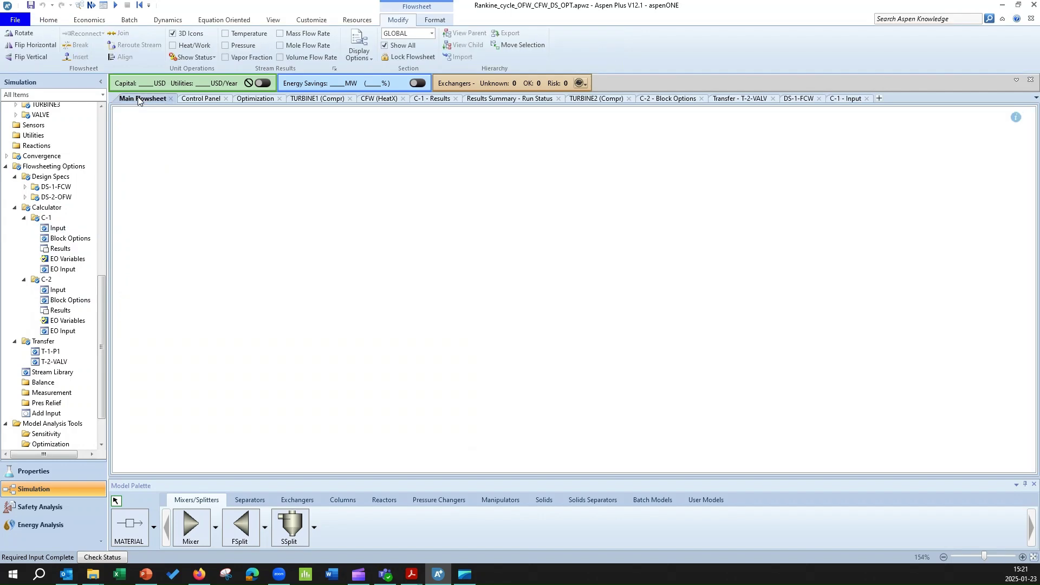
click(91, 5)
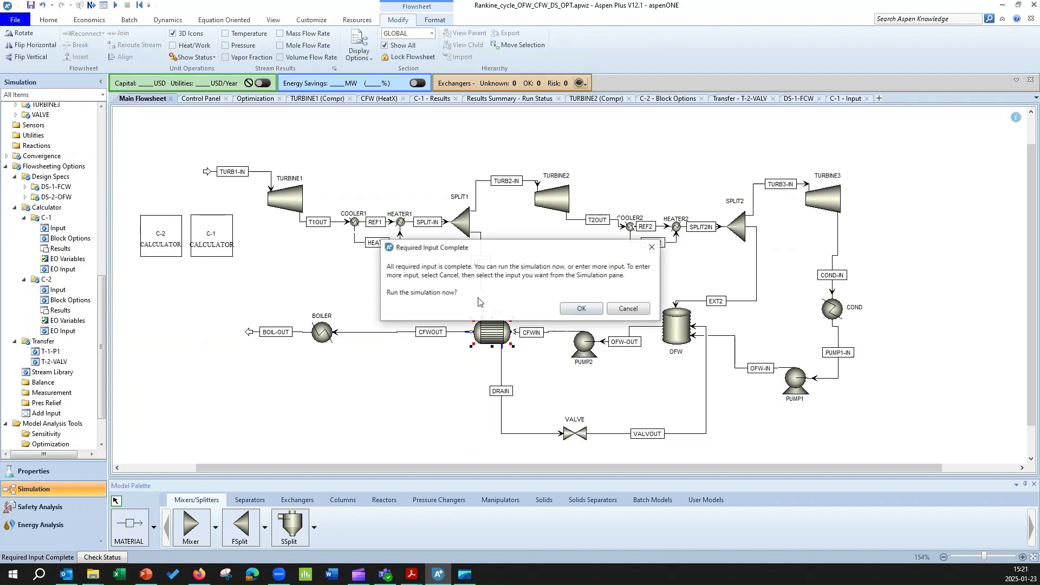
click(577, 308)
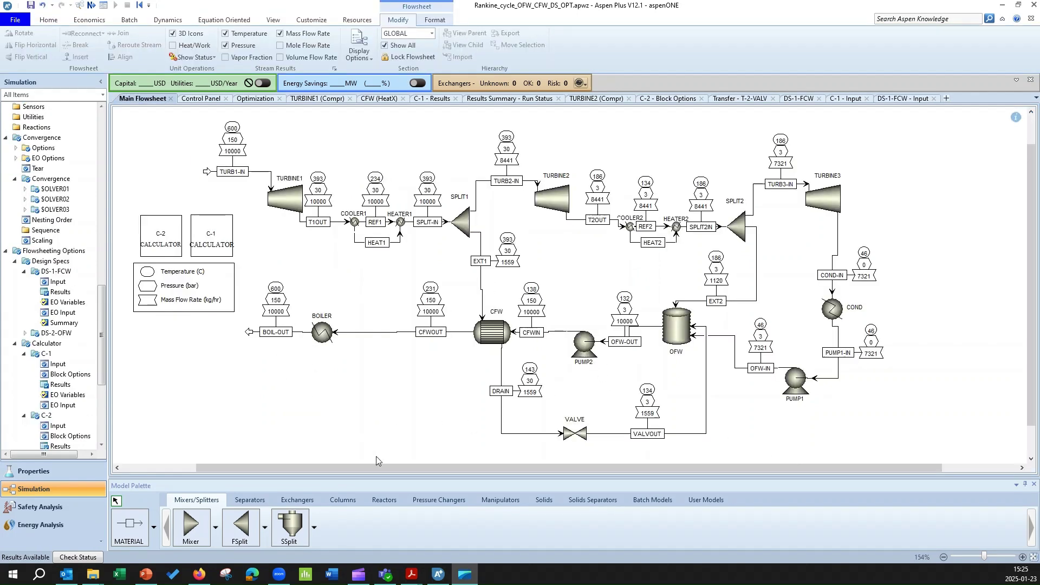
Set the discharge pressure of TURBINE1 to 3,3 MPa
drag(405, 468, 412, 469)
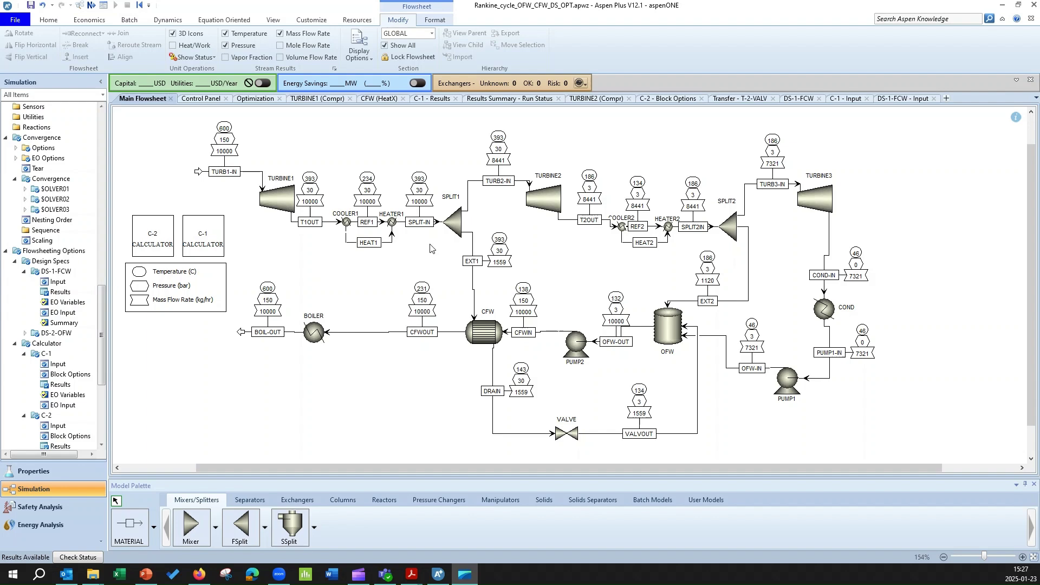
double_click(280, 208)
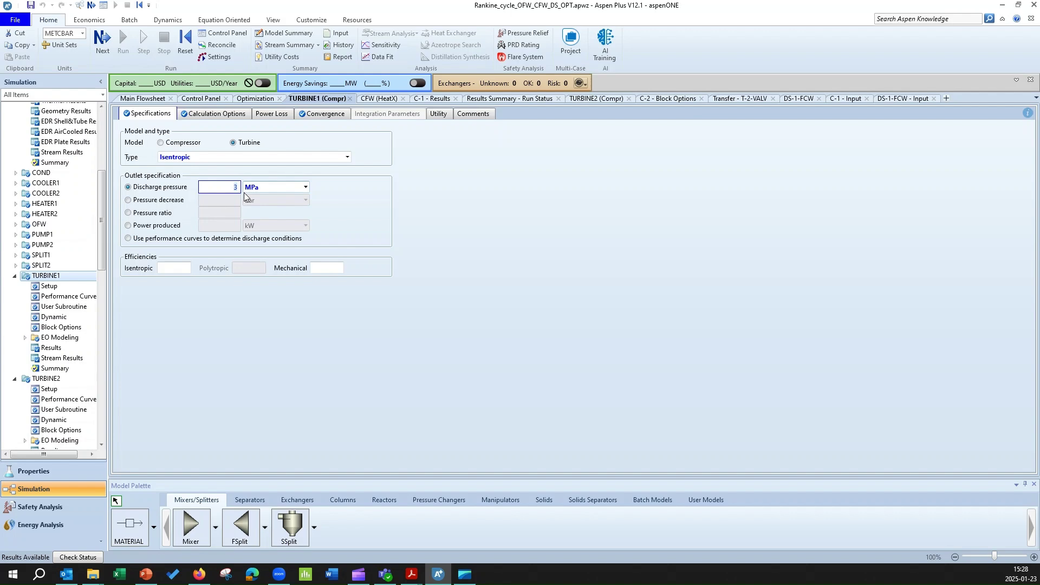
text(3,3)
click(262, 311)
Set the discharge pressure of TURBINE2 to 400 kPa
click(143, 98)
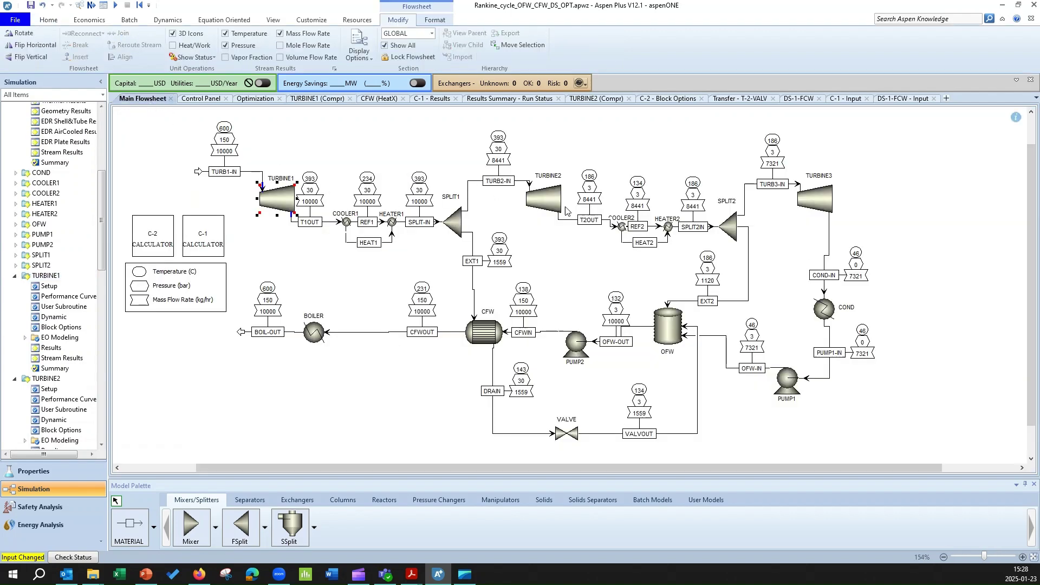
double_click(524, 214)
click(227, 189)
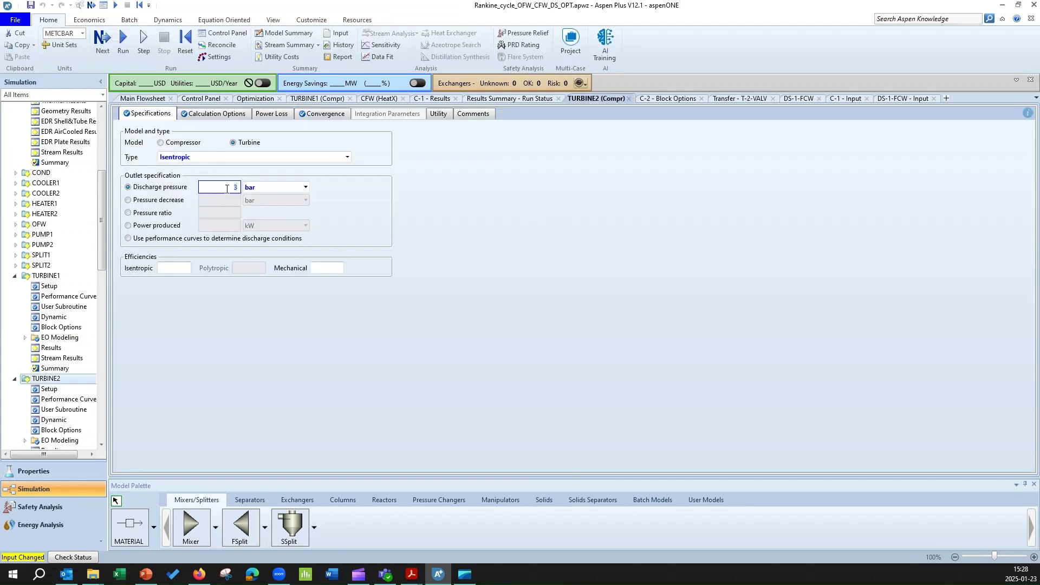
text(400)
click(305, 187)
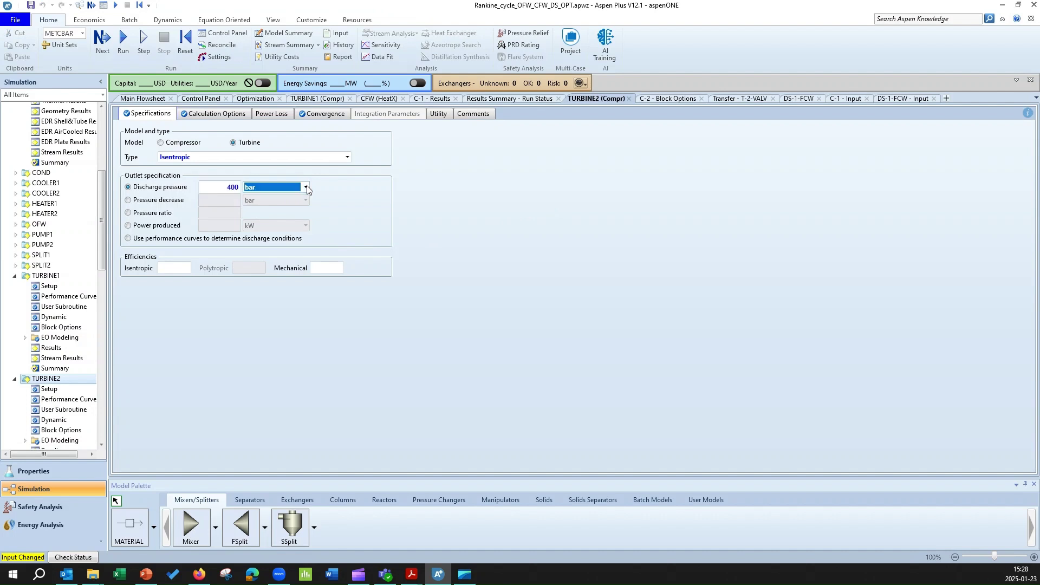
click(279, 351)
Reinitialize the simulation and run it with the new discharge pressures of both turbines
click(185, 40)
click(469, 315)
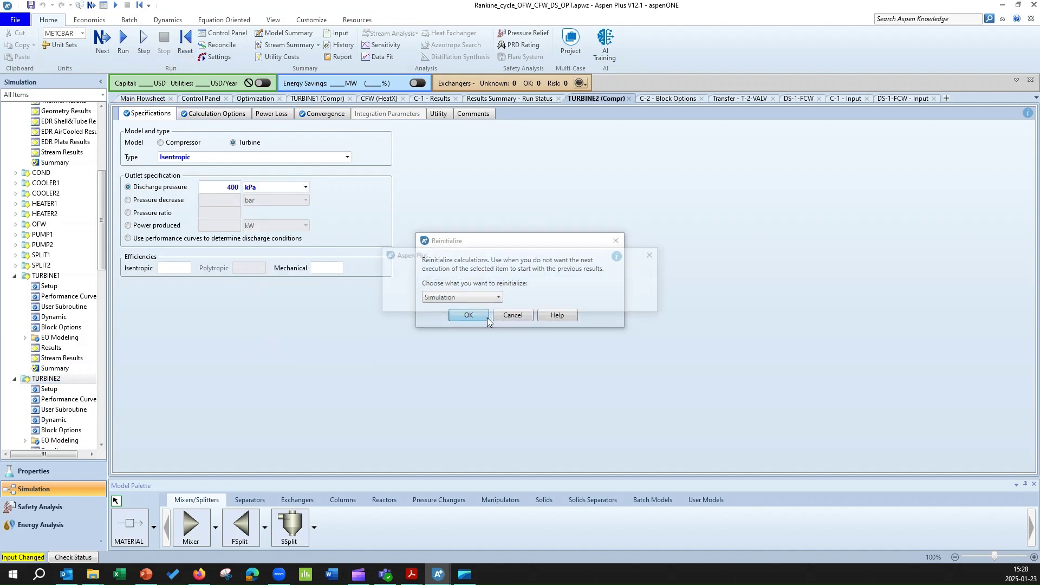
click(585, 301)
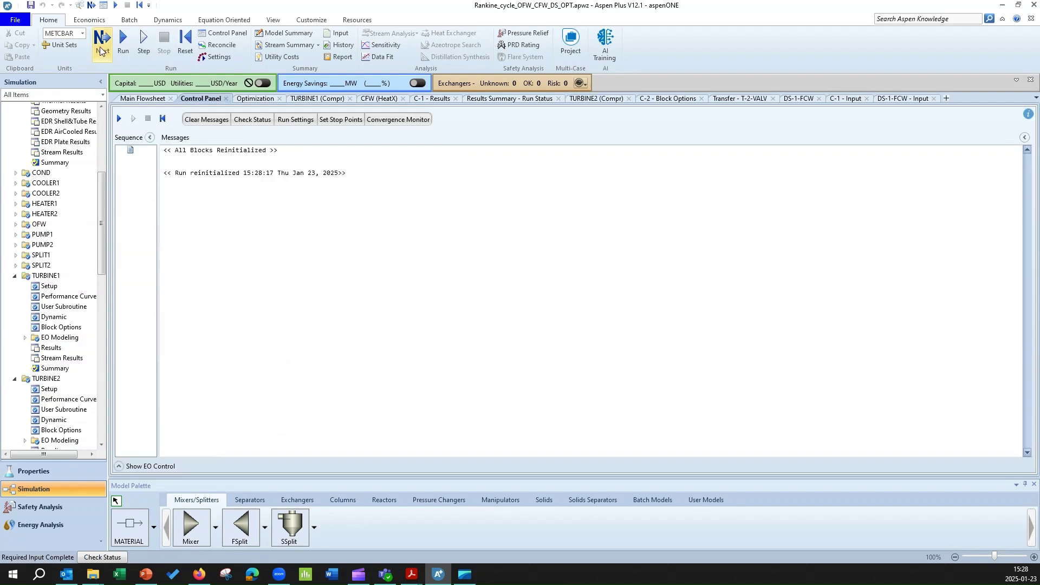
click(102, 40)
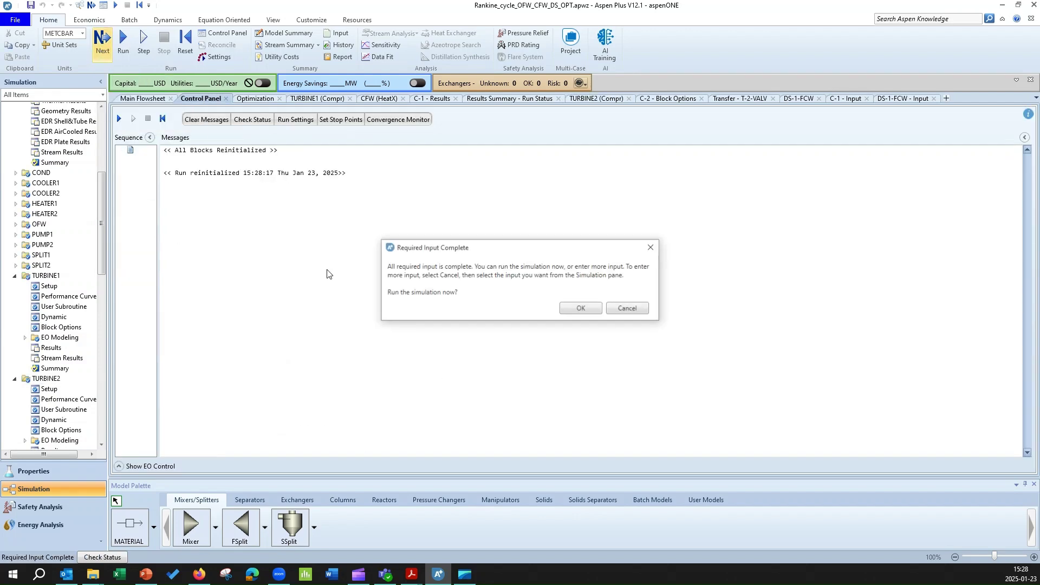
click(593, 313)
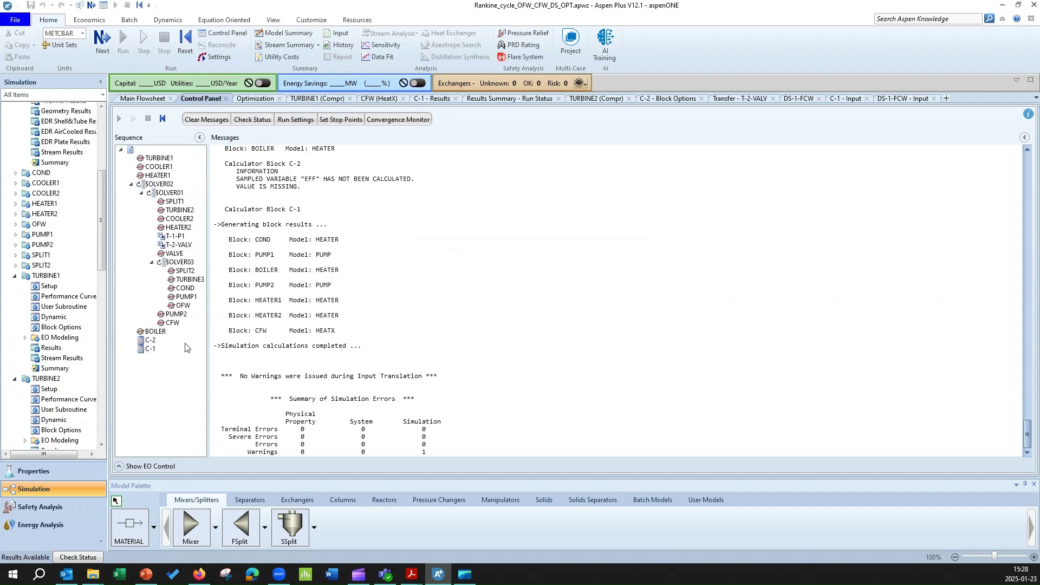
click(138, 102)
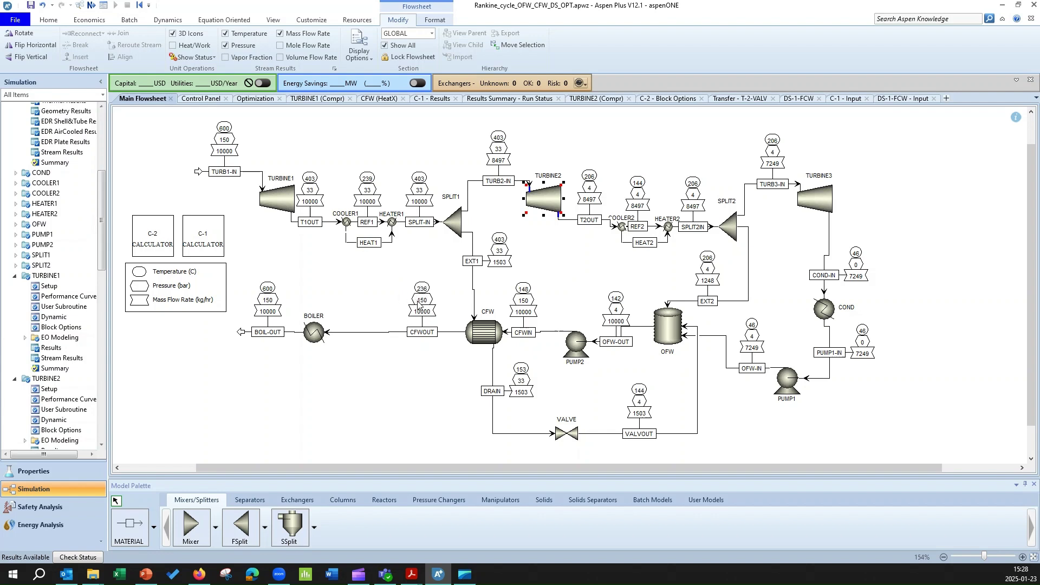
Set the discharge pressure of TURBINE1 to 3,5 MPa
double_click(278, 202)
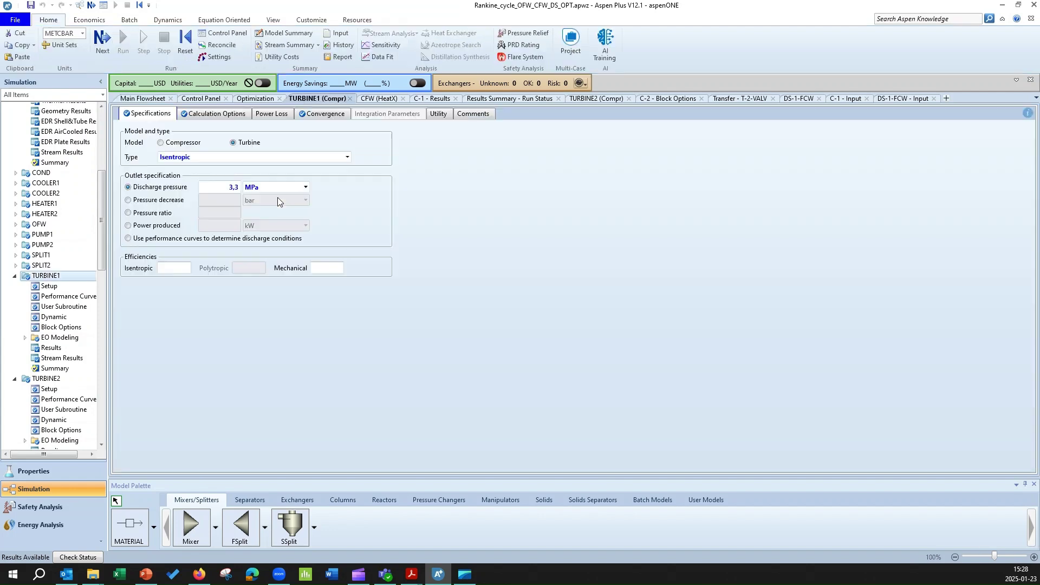
click(233, 188)
text(3)
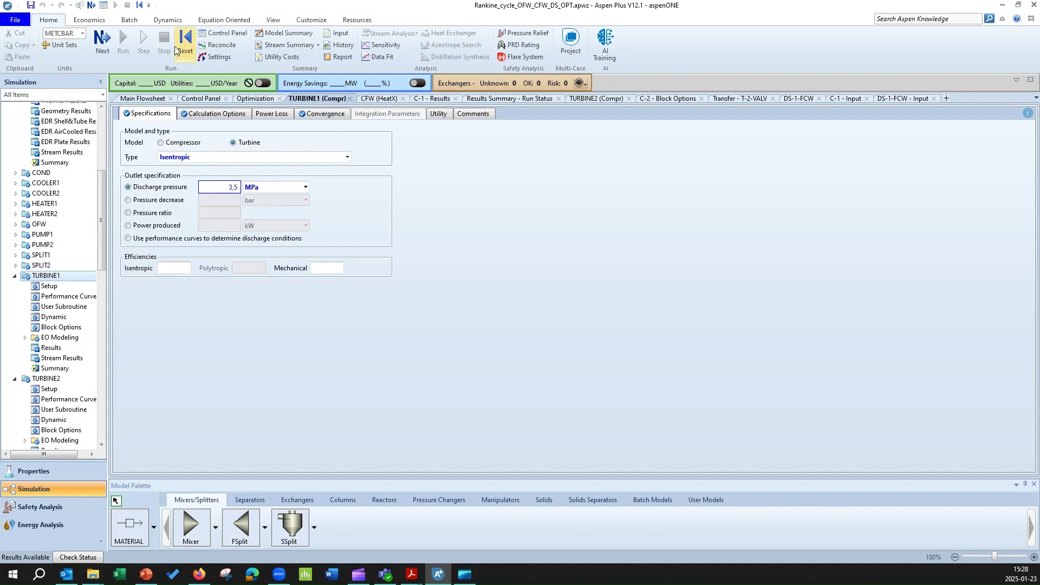
Reinitialize and rerun the simulation with the 3,5 MPa TURBINE1 discharge pressure
click(185, 41)
click(469, 315)
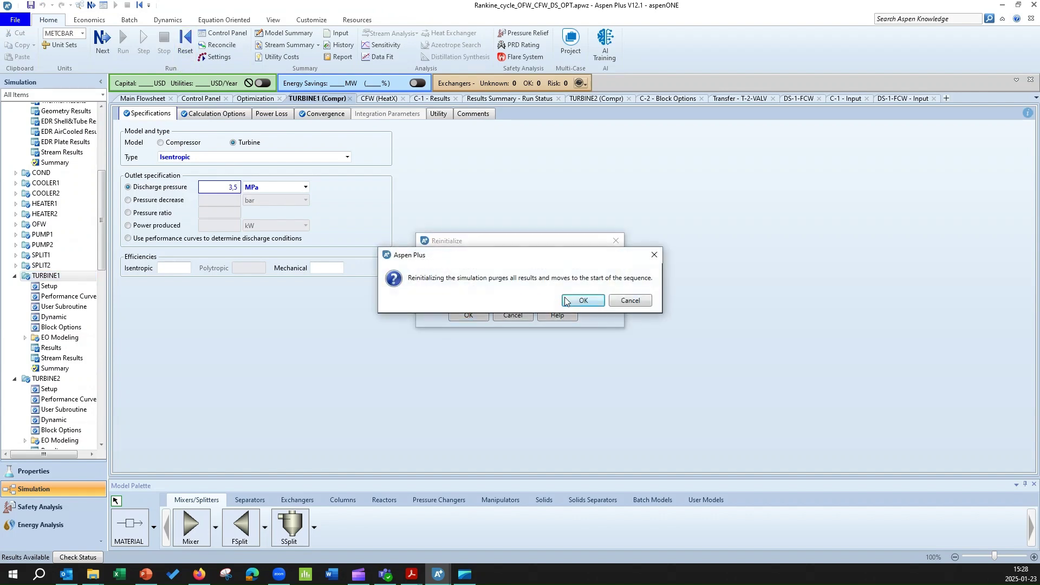
click(584, 300)
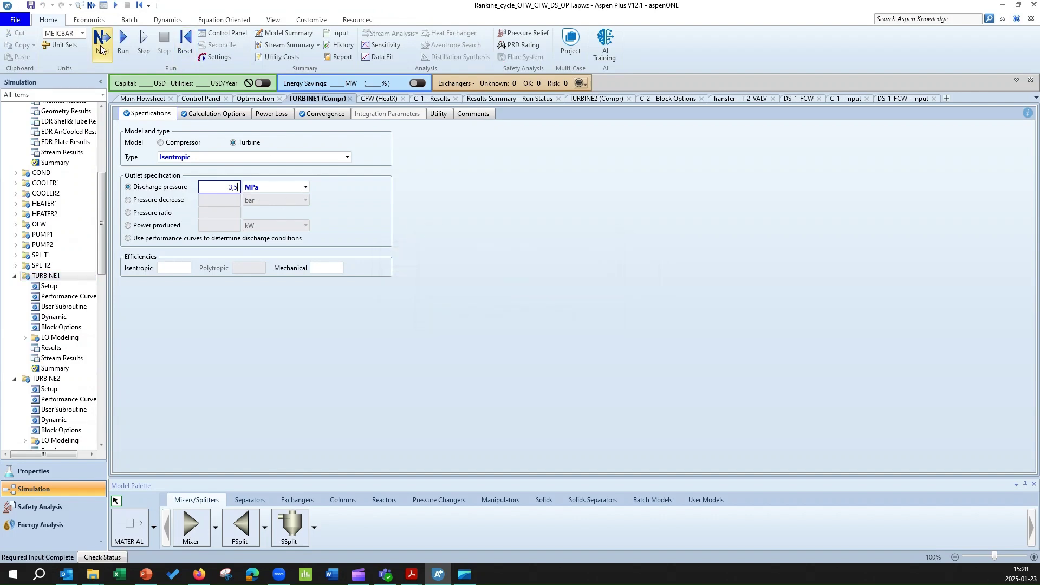
click(101, 46)
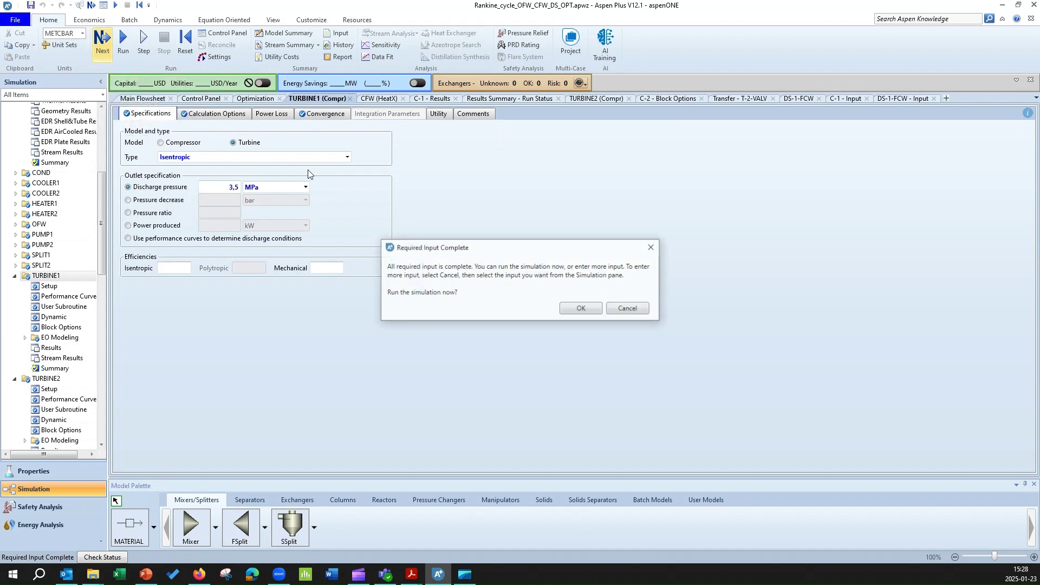
click(593, 315)
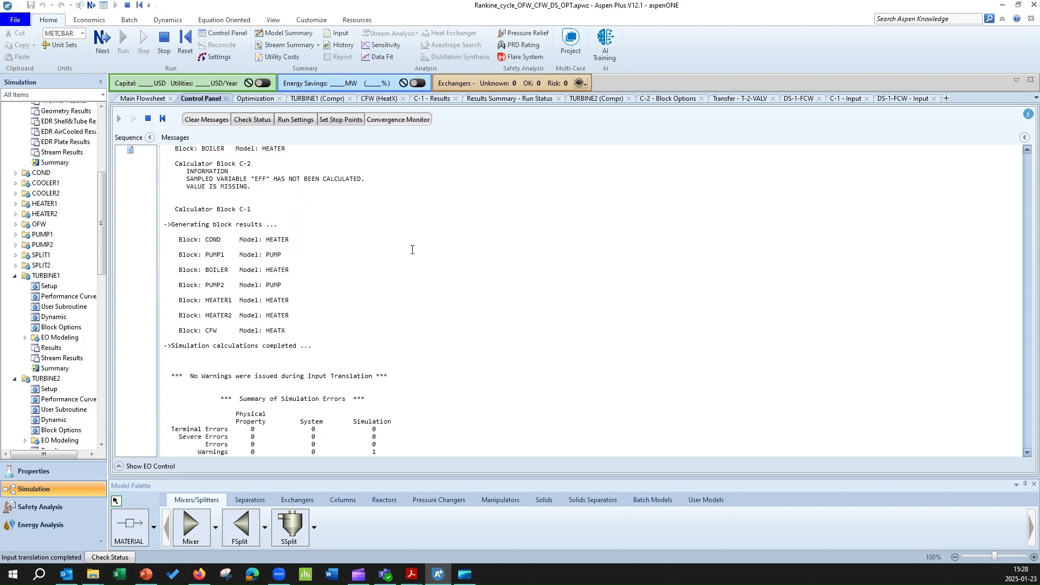
click(148, 99)
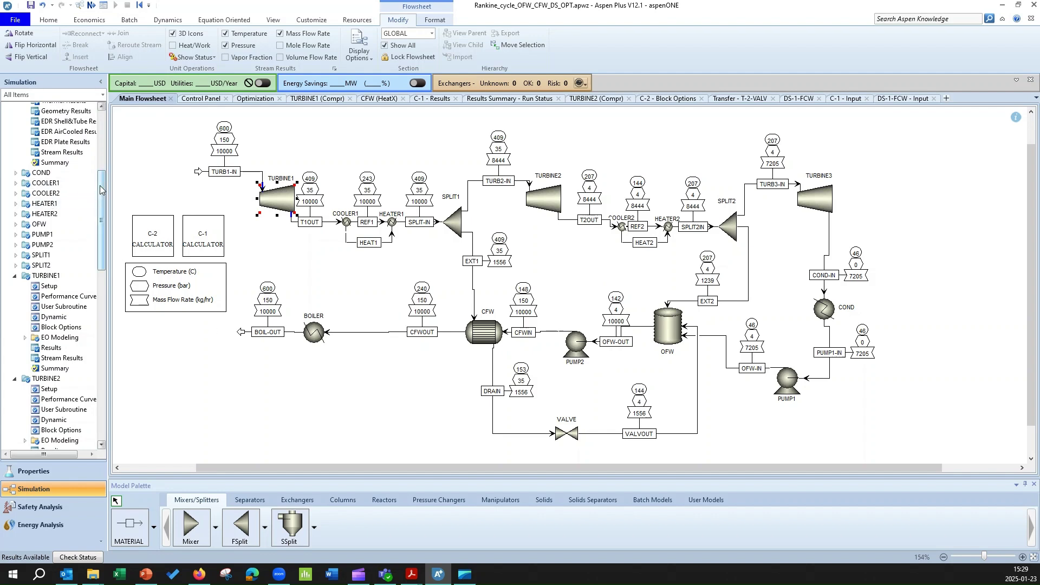
Examine the defined-variable results of calculators C-1 and C-2 to compare the cycle efficiency
drag(100, 192, 99, 376)
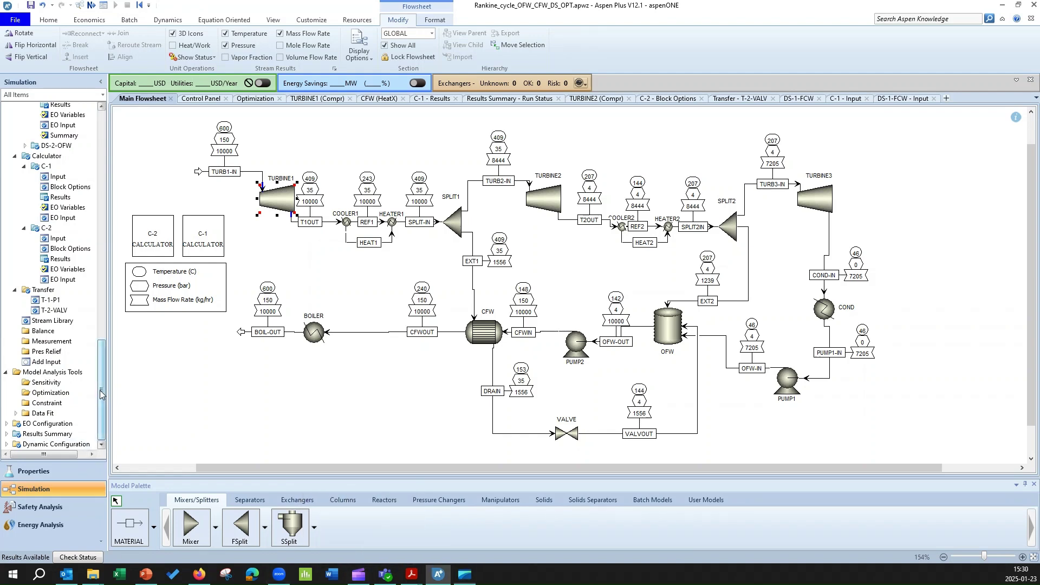
scroll(101, 394, up, 4)
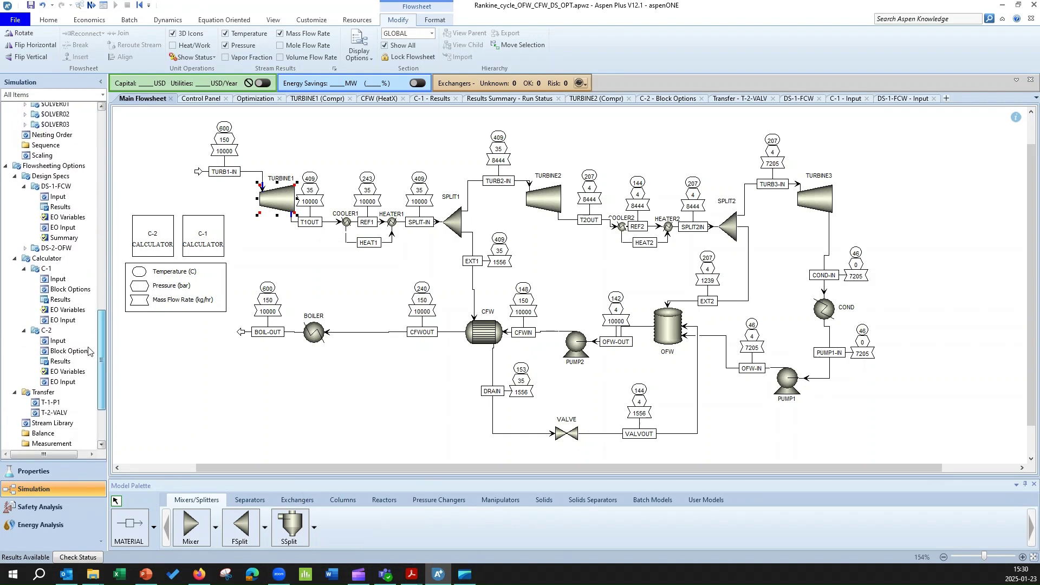
double_click(62, 303)
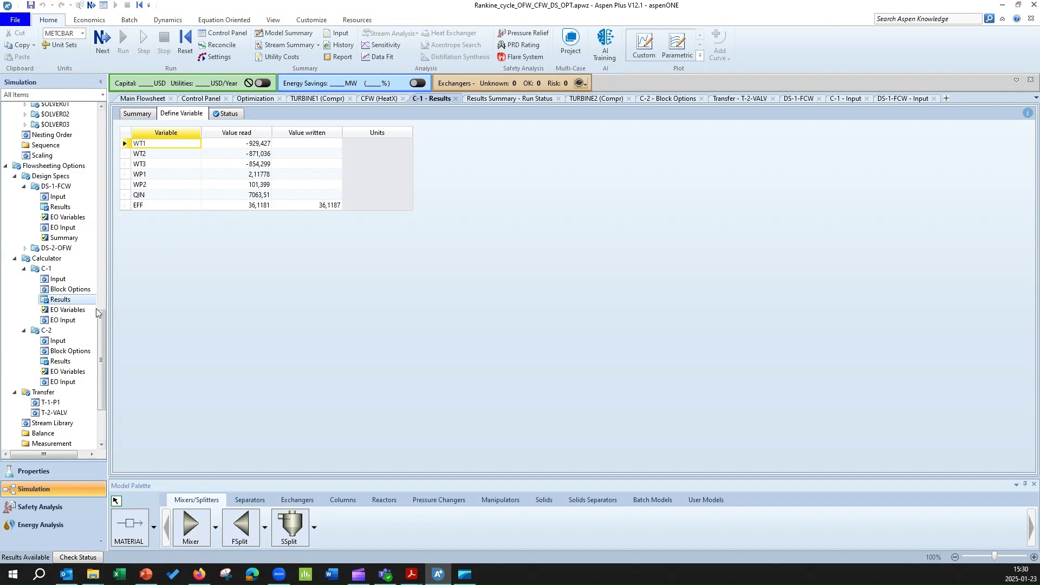
double_click(61, 361)
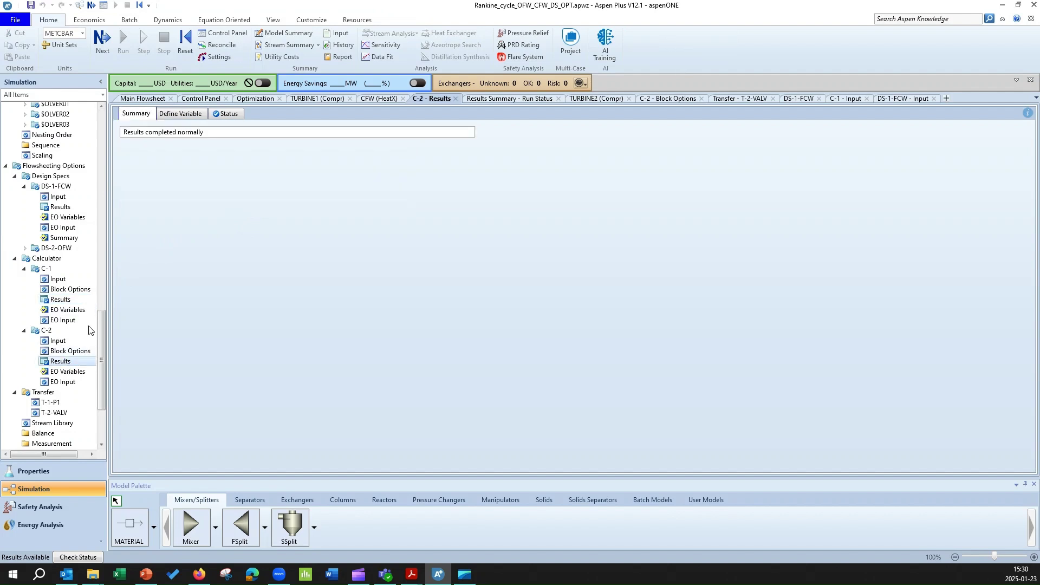
click(181, 114)
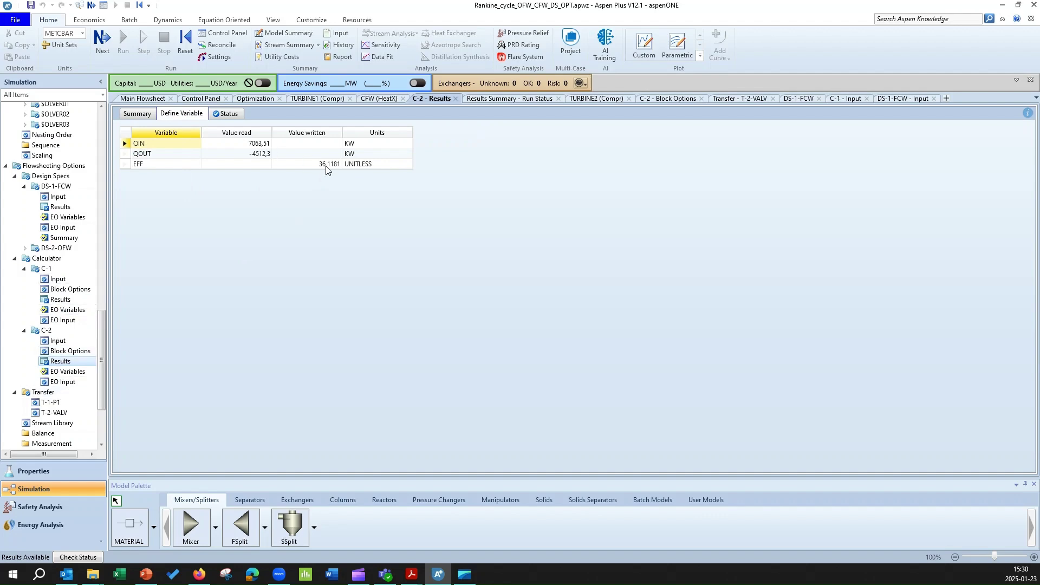
click(142, 98)
Create a new optimization with the ID O-1 under the model analysis tools
scroll(101, 393, down, 3)
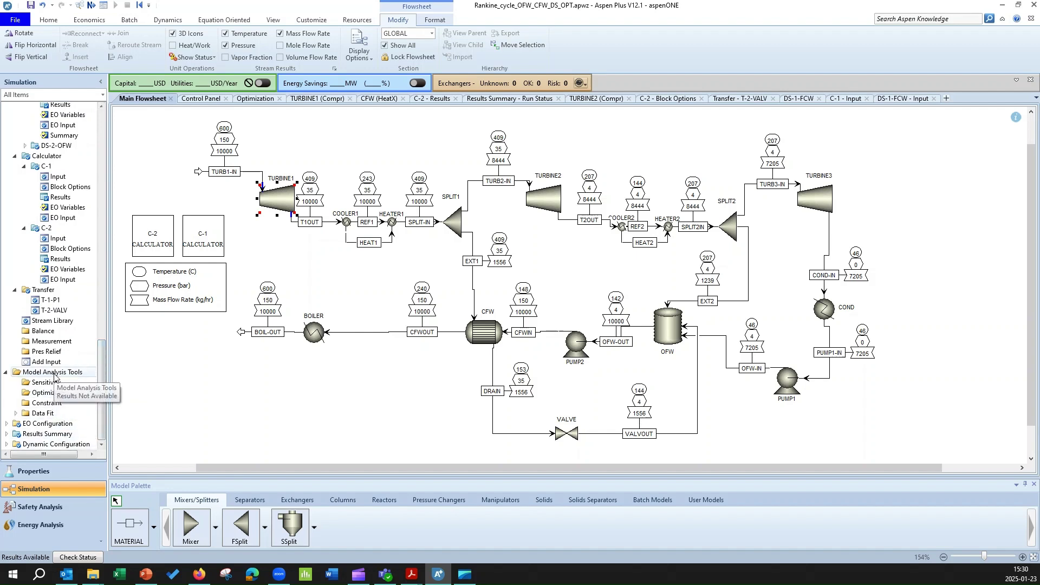
click(51, 393)
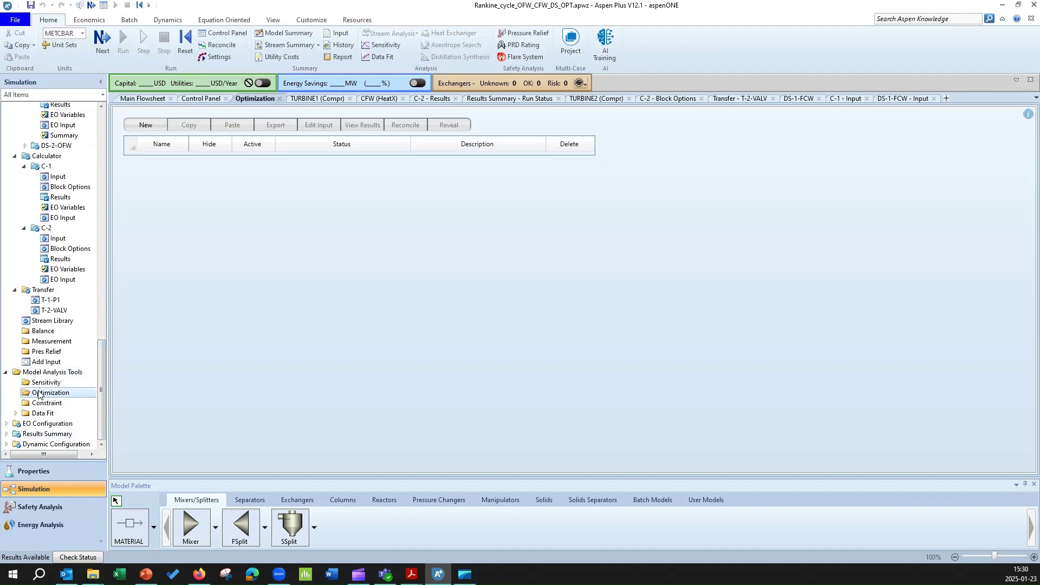
click(146, 125)
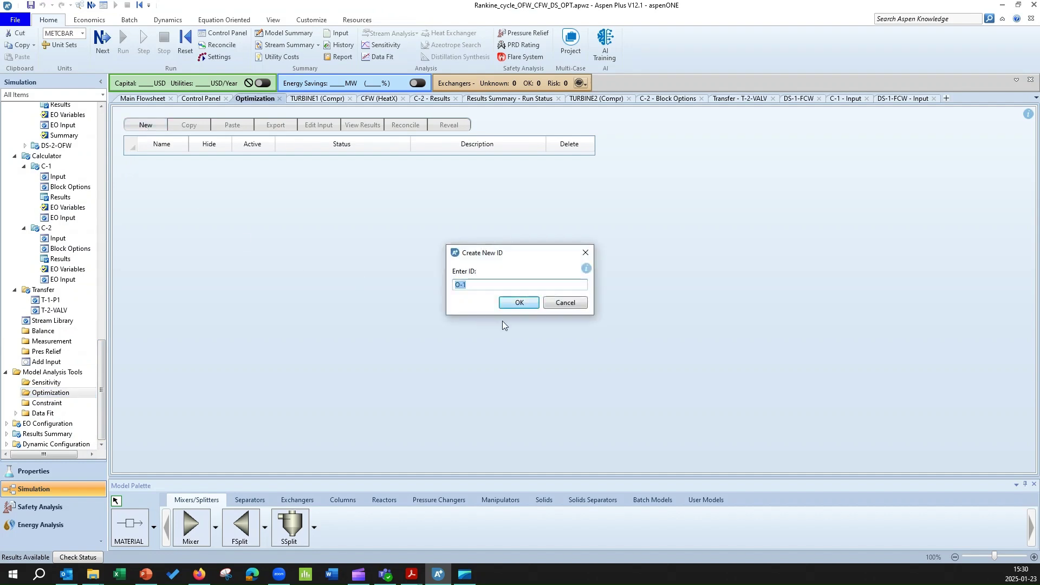
click(519, 303)
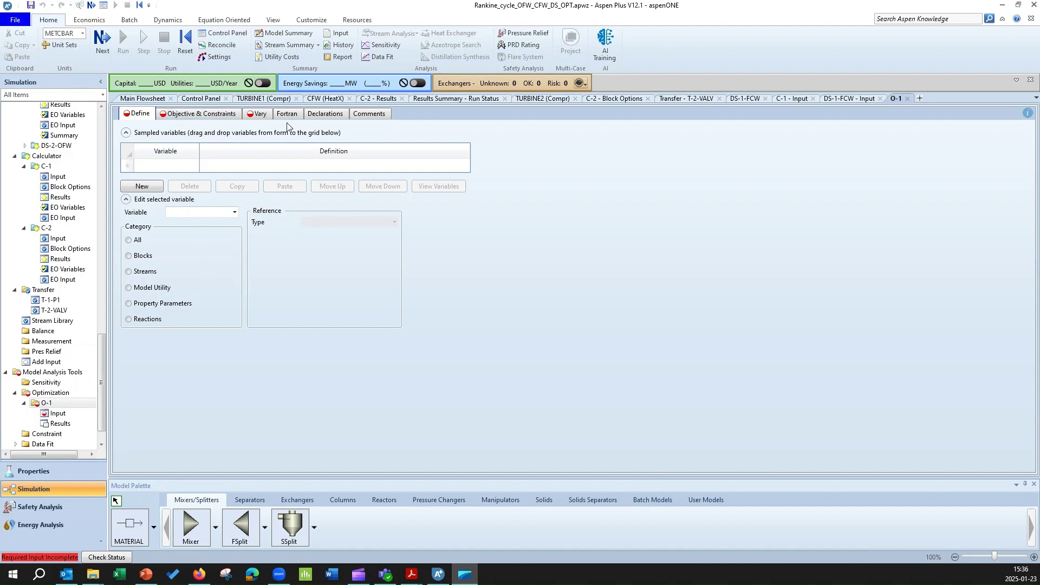
click(263, 116)
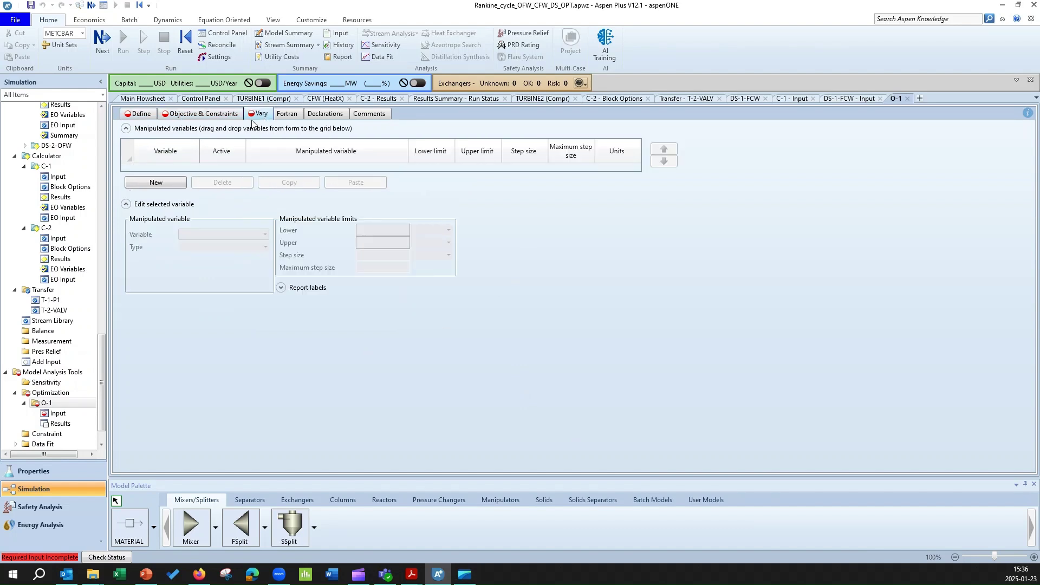
click(140, 115)
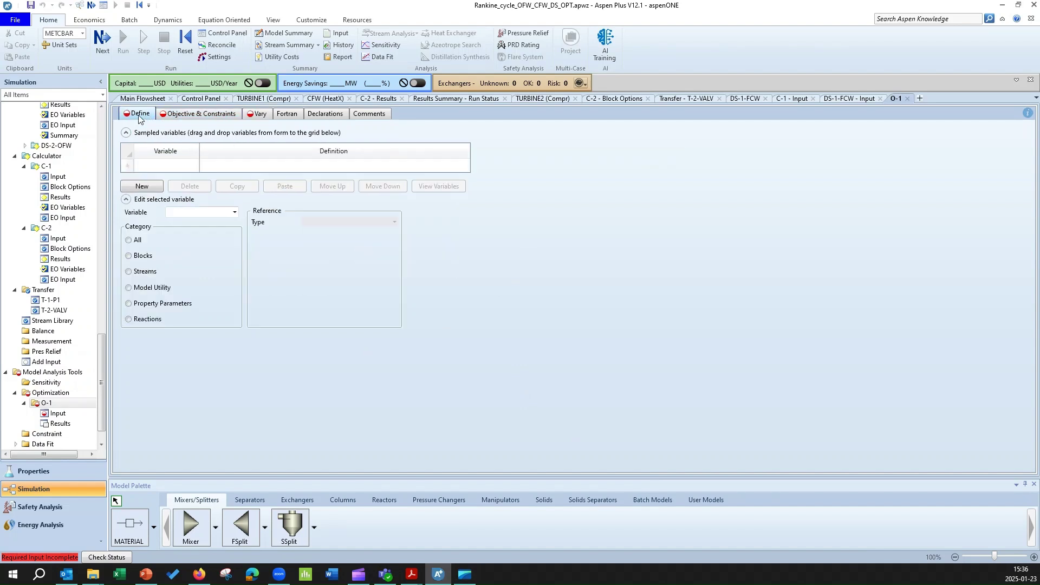
Copy the sampled variables QIN and QOUT from calculator C-2 into the definitions of optimization O-1
double_click(70, 242)
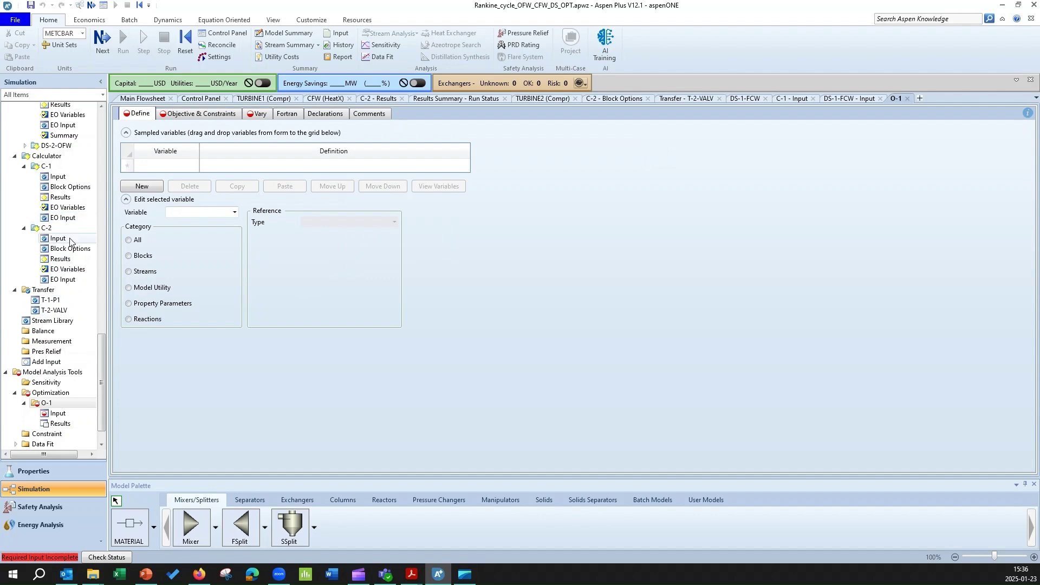
drag(129, 180, 130, 196)
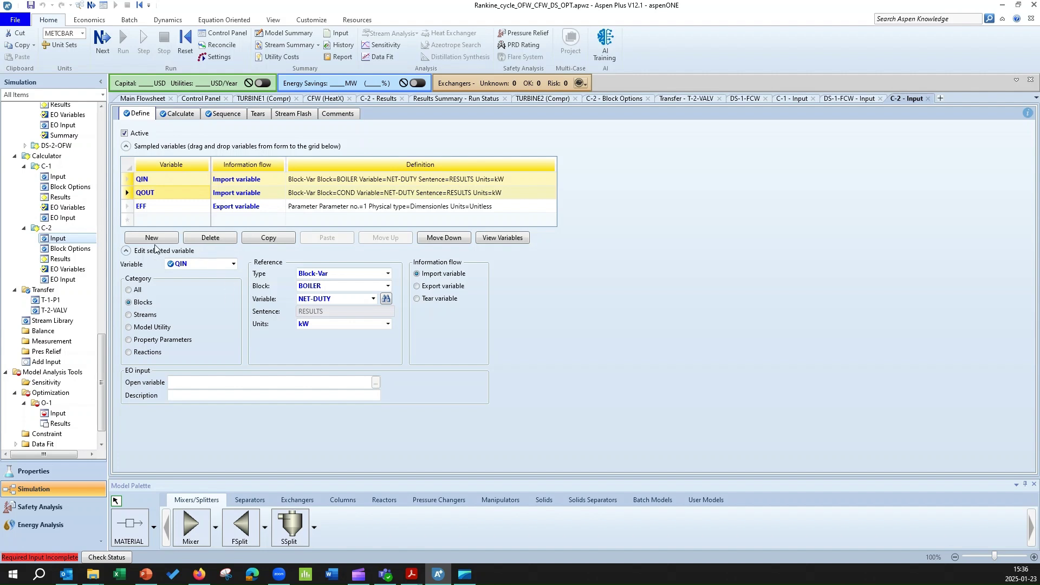
click(261, 238)
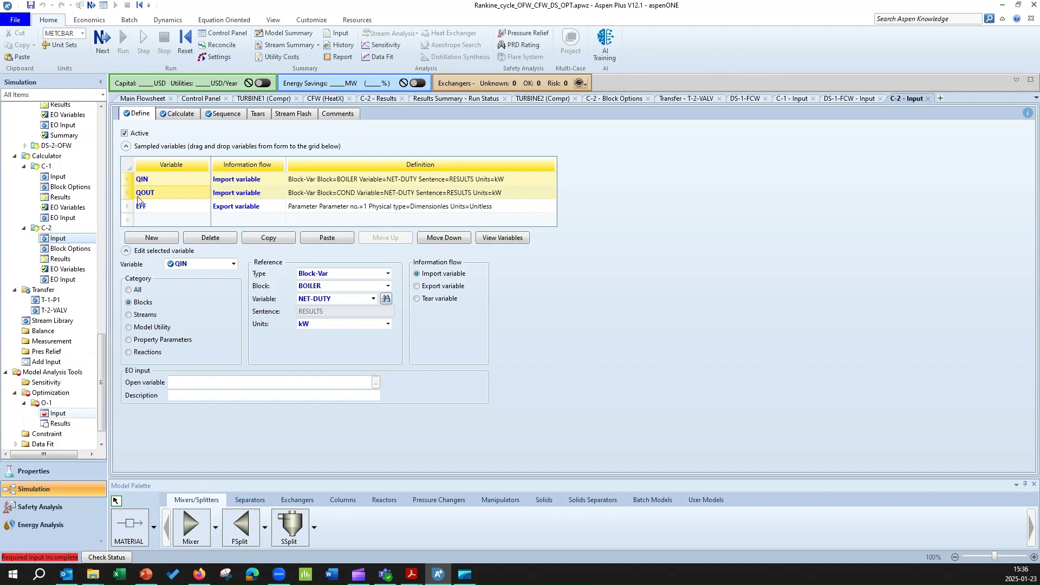
click(277, 187)
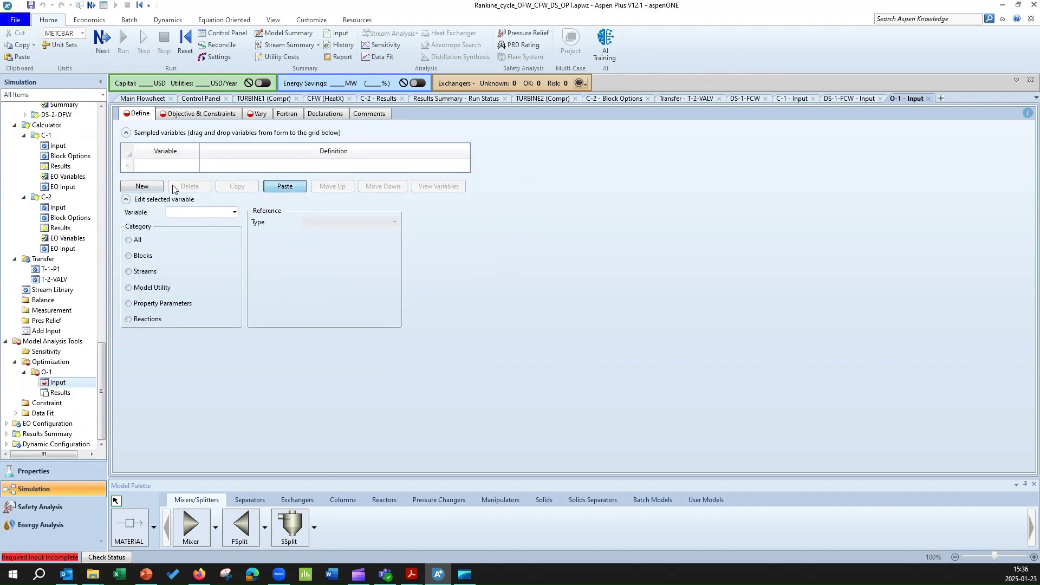
Copy the efficiency expression (1-(-QOUT)/QIN)*100 from calculator C-2 into O-1 as the objective to maximize
click(182, 116)
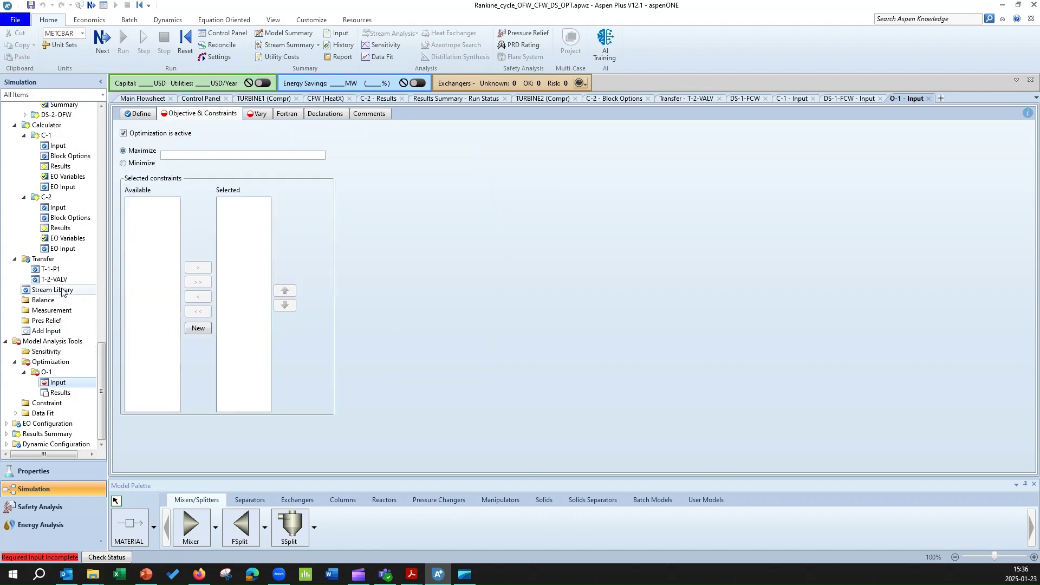
click(61, 209)
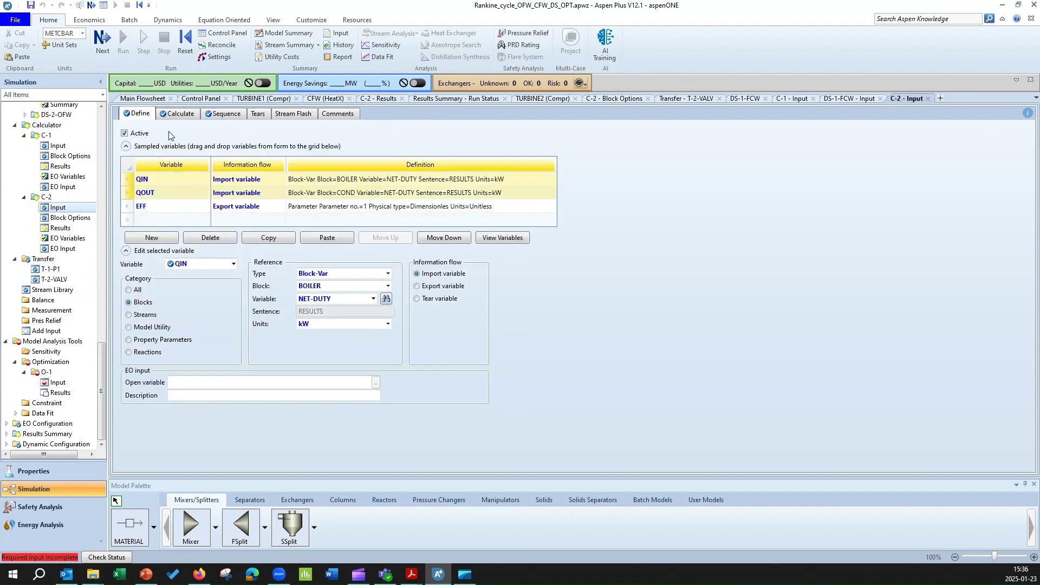
click(178, 113)
drag(234, 172, 166, 174)
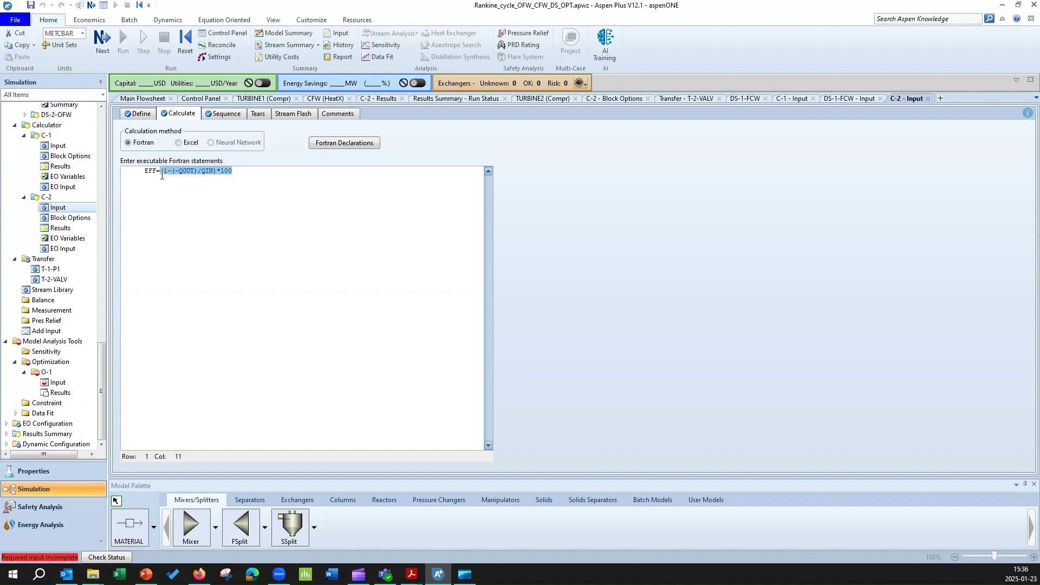
right_click(180, 172)
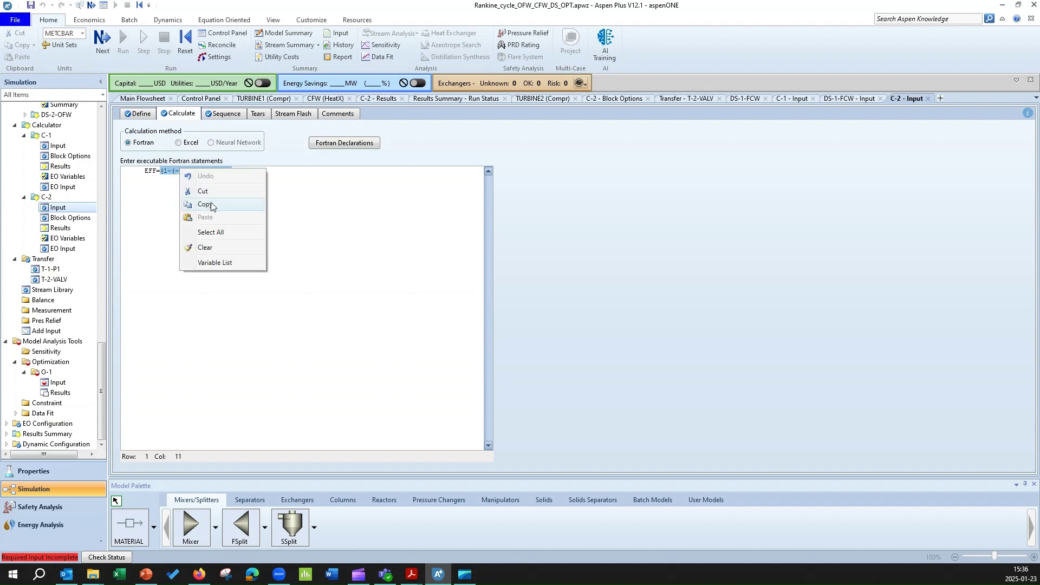
click(212, 200)
click(69, 384)
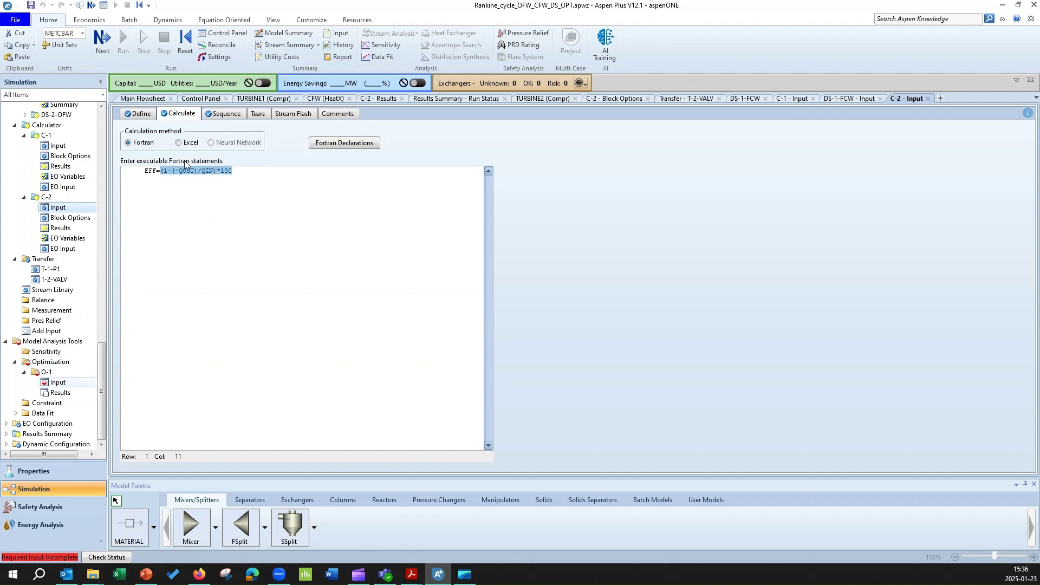
click(183, 115)
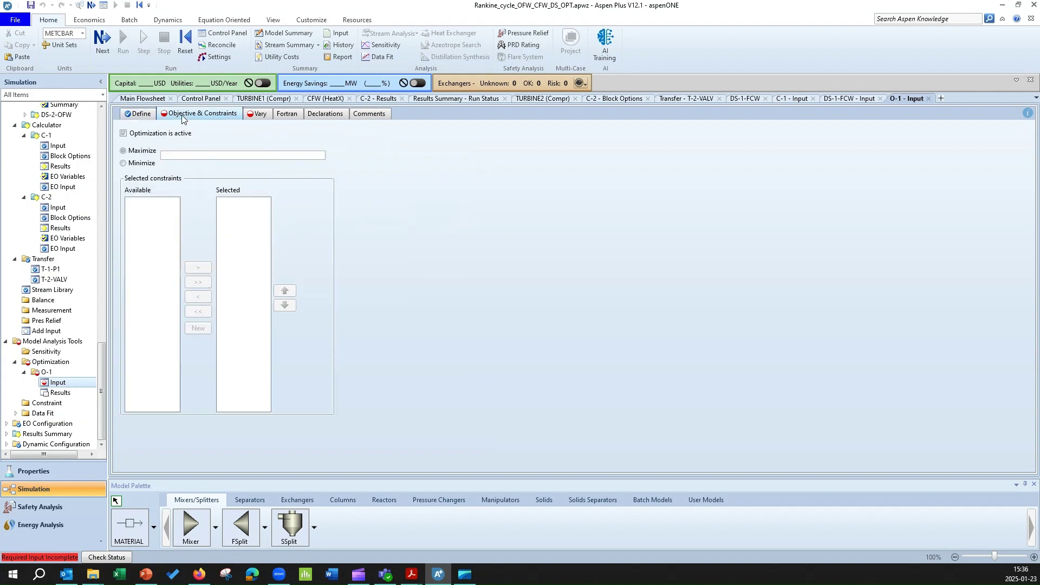
right_click(196, 155)
click(222, 200)
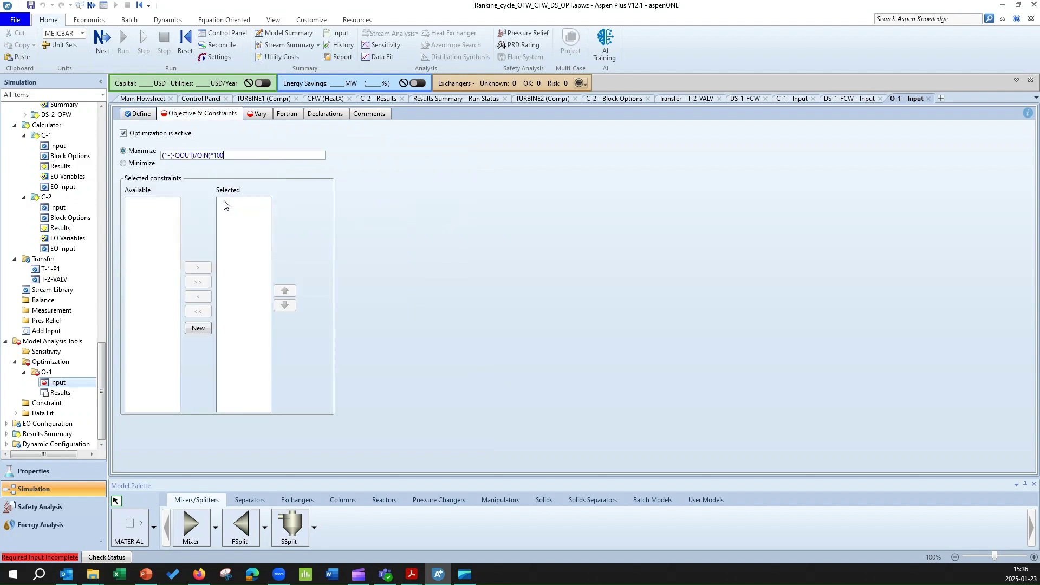
Add block variable PRES of TURBINE1 as O-1's first manipulated variable, with limits of 34 to 36 bar
click(259, 114)
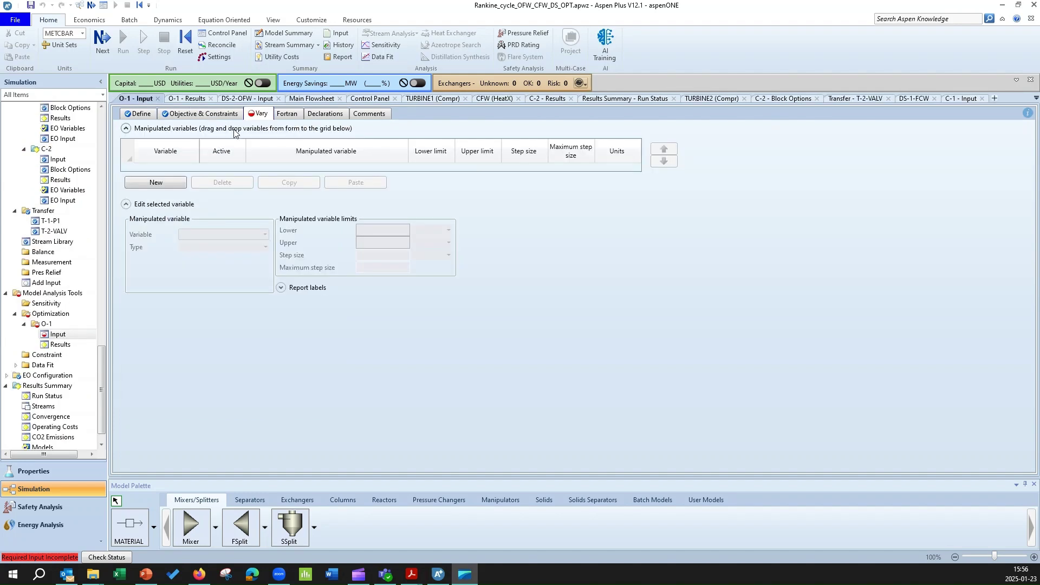
click(174, 182)
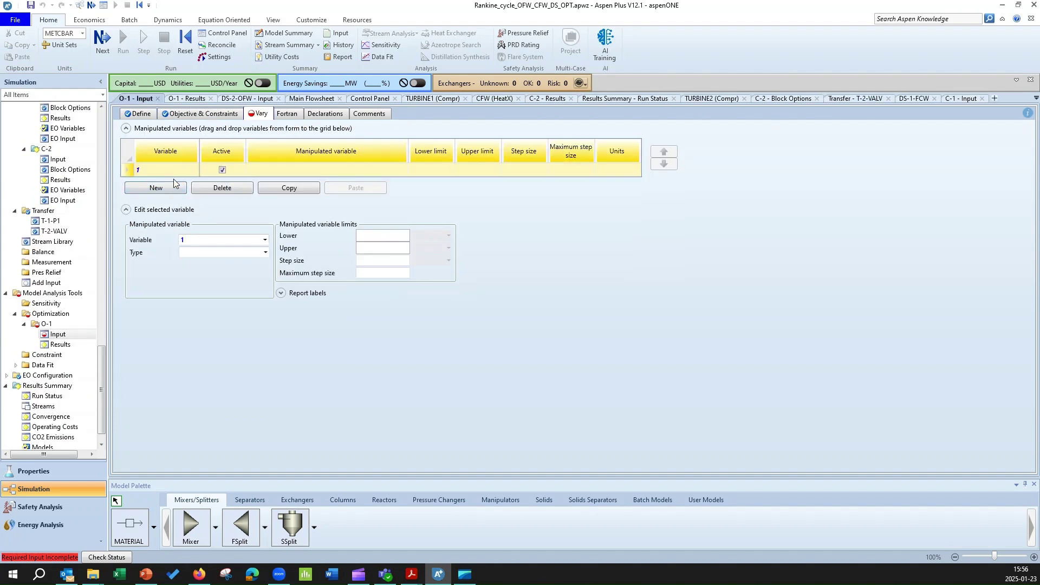
click(265, 252)
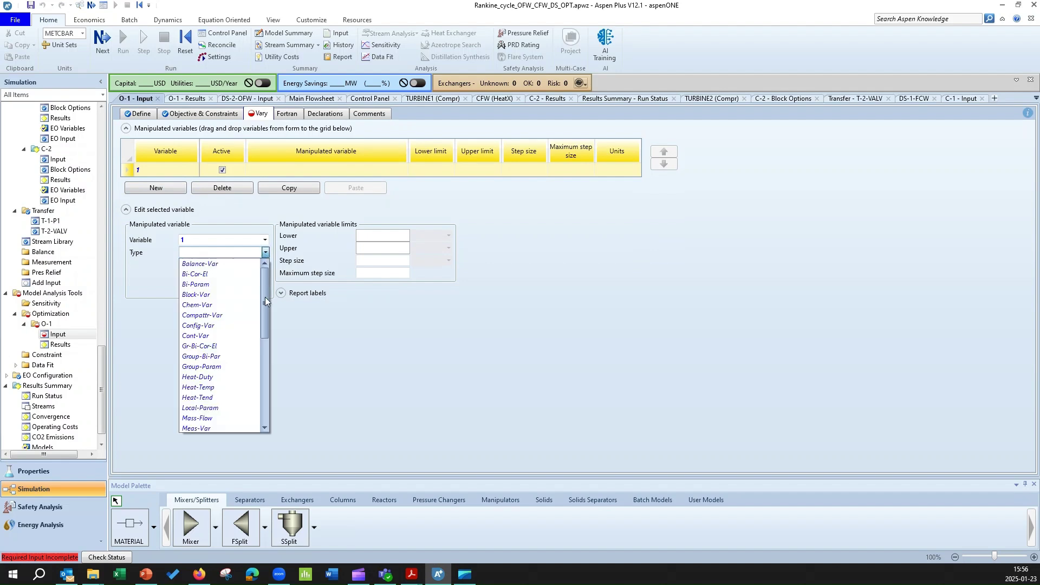
click(227, 294)
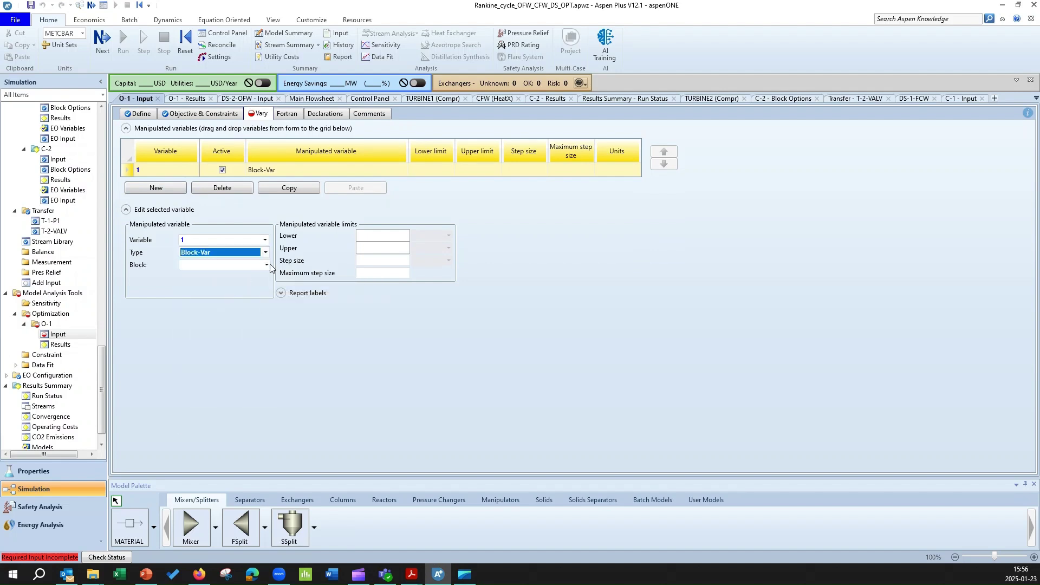
click(266, 265)
click(233, 398)
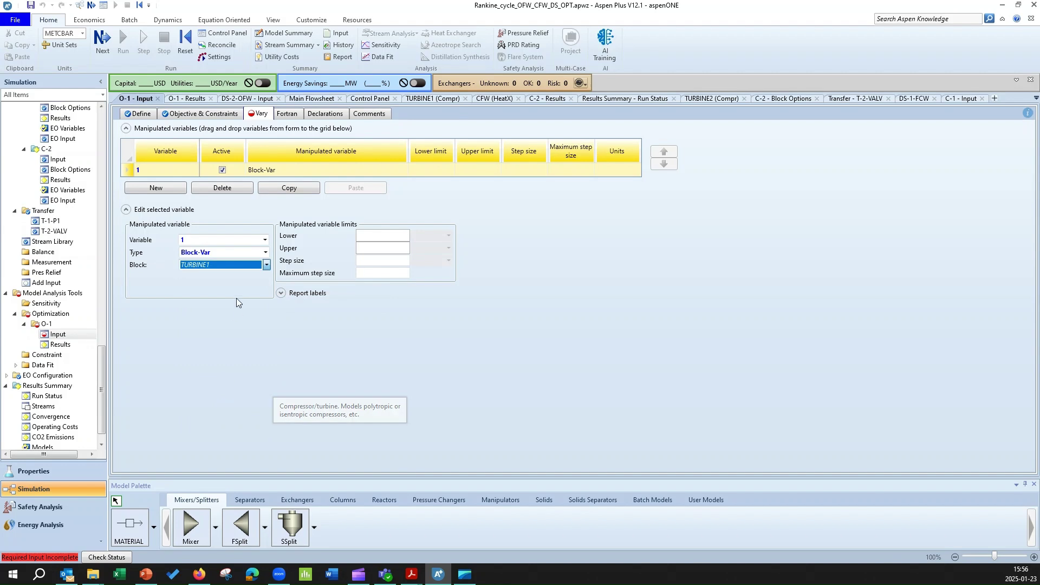
click(252, 278)
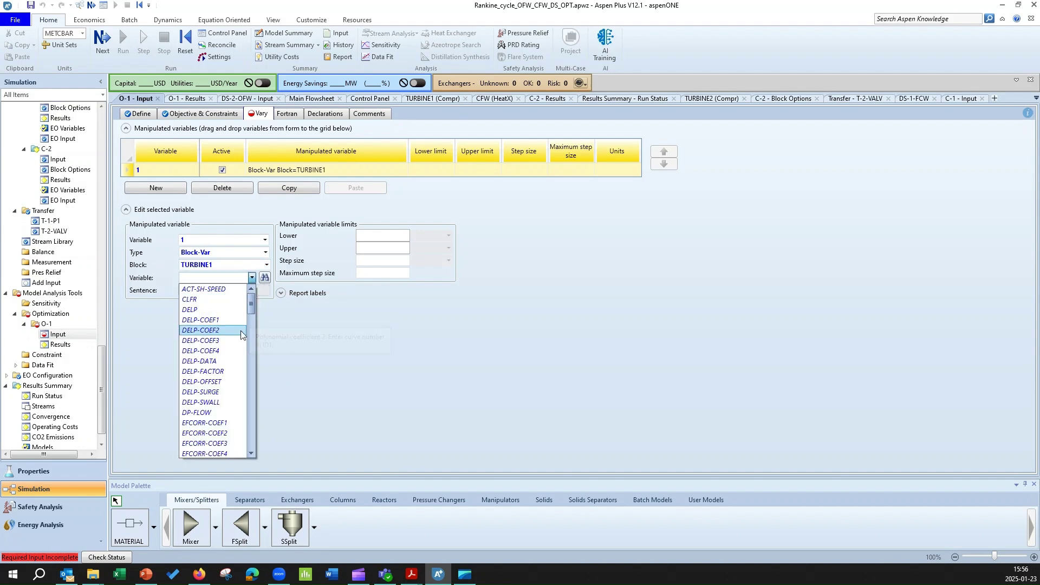
text(PRES)
key(Return)
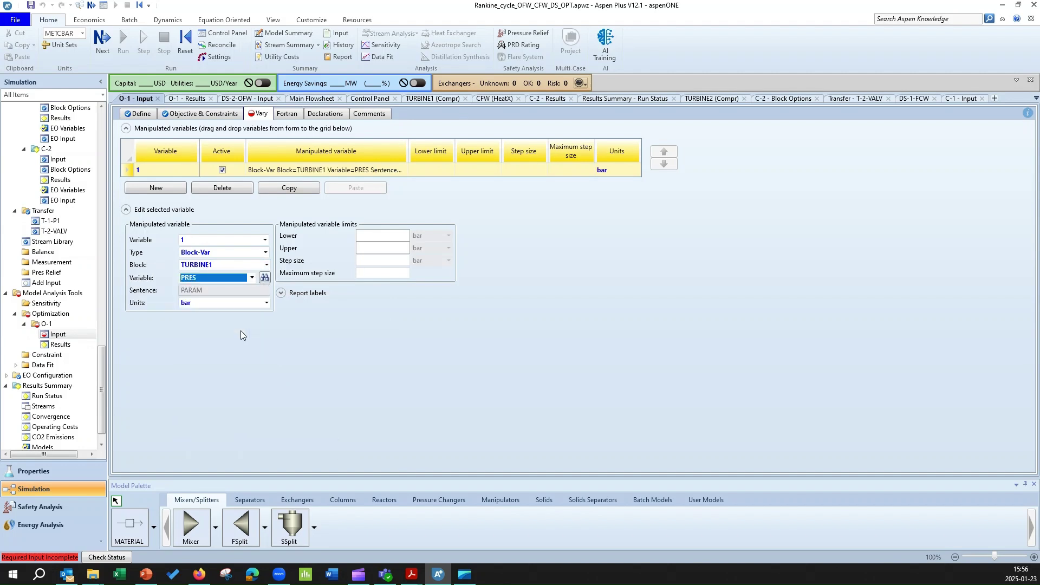
click(389, 236)
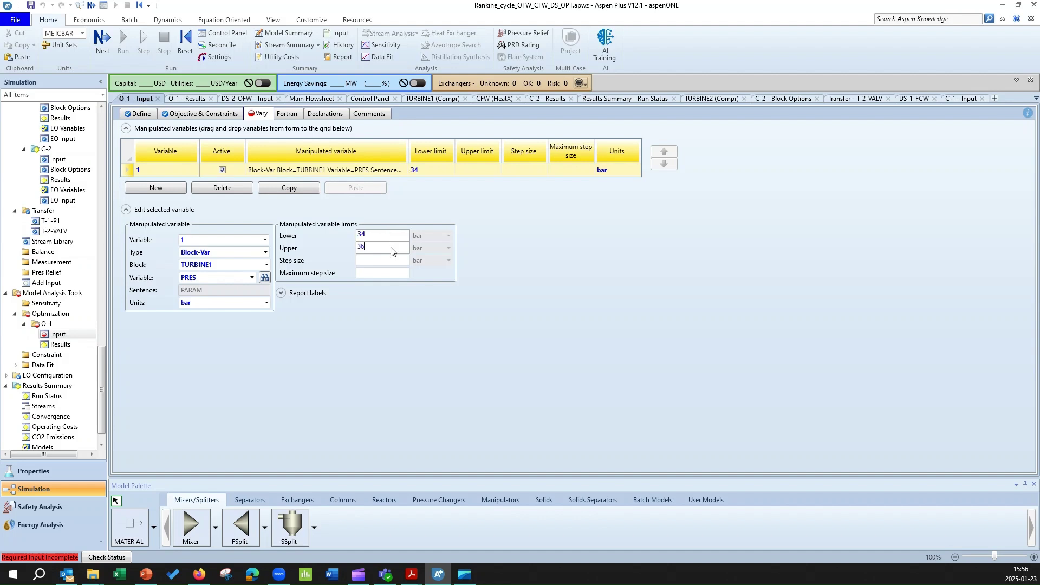
Add a second manipulated variable to O-1 as the block variable PRES of TURBINE2
click(171, 190)
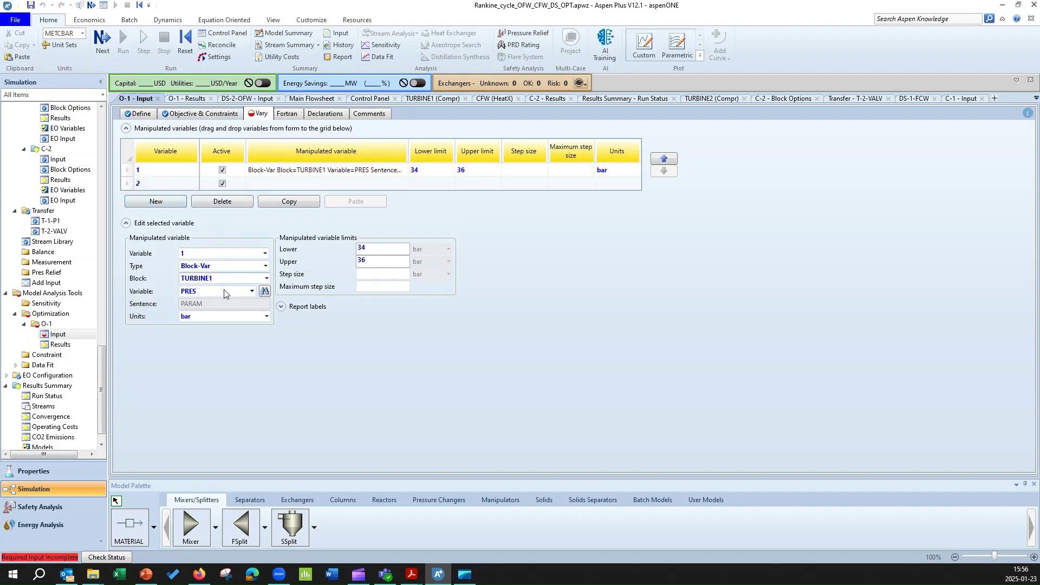
click(128, 184)
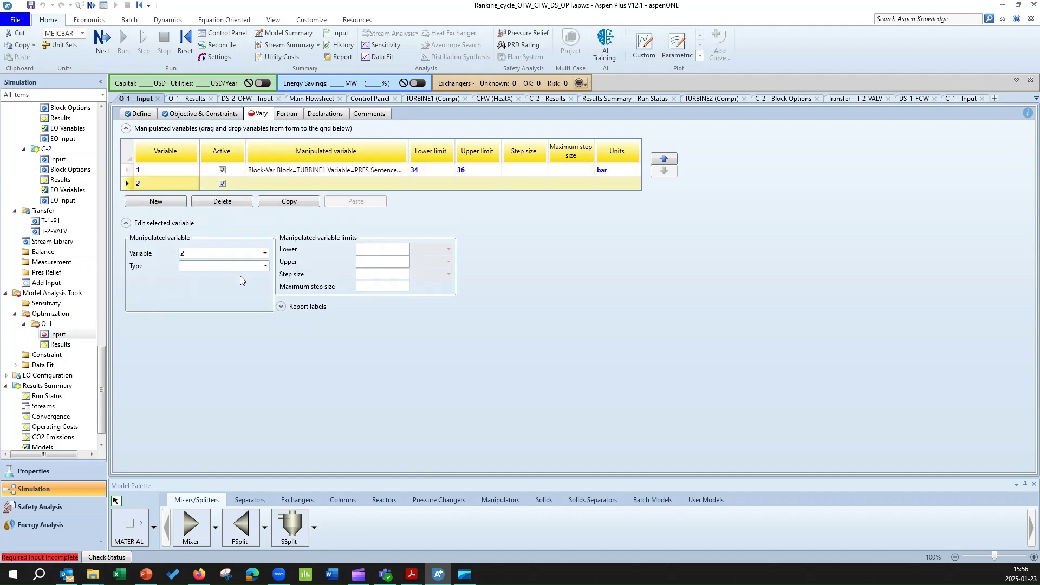
click(266, 268)
click(255, 319)
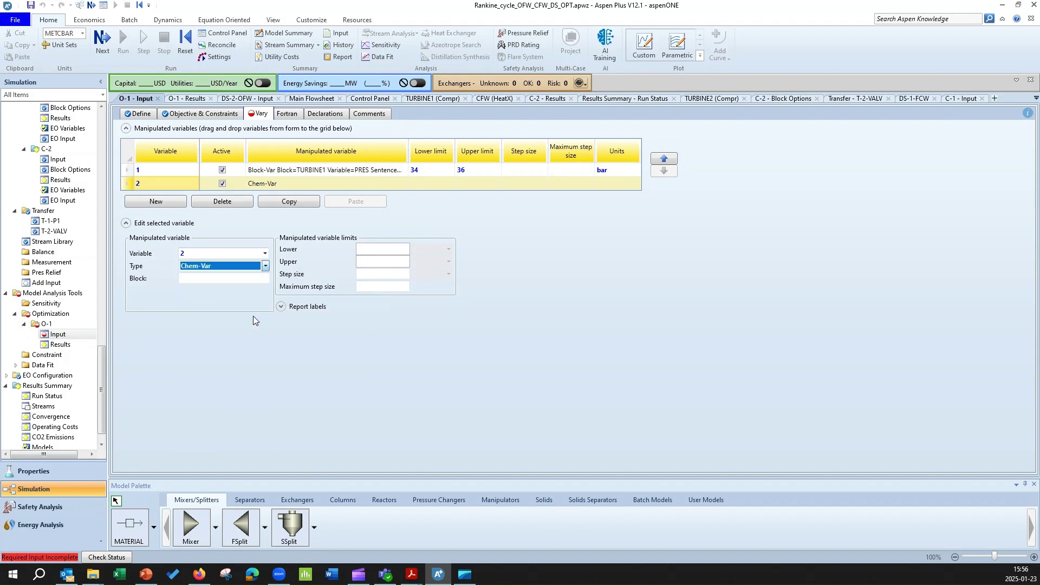
click(261, 268)
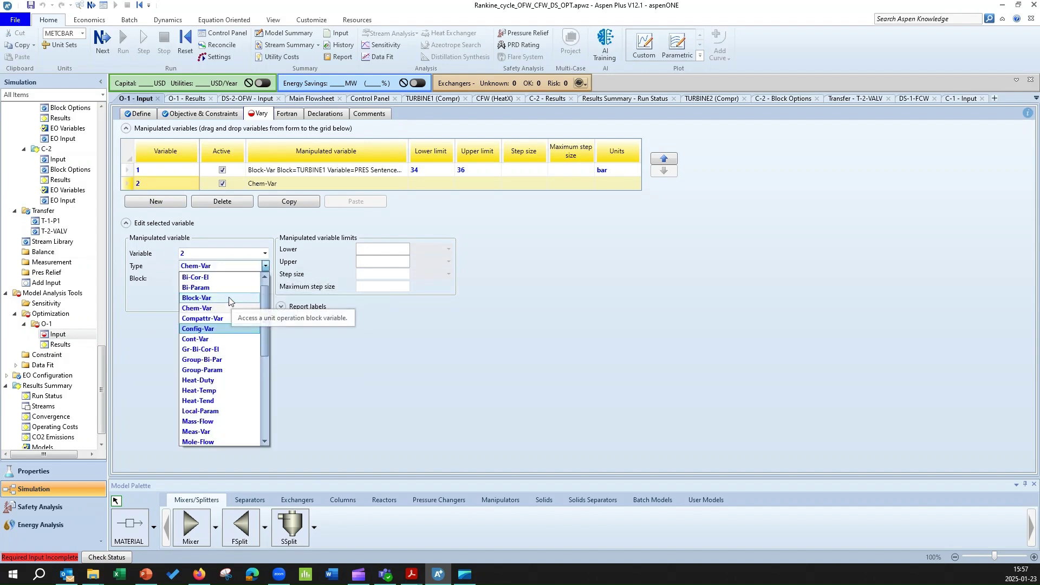
click(225, 298)
click(266, 278)
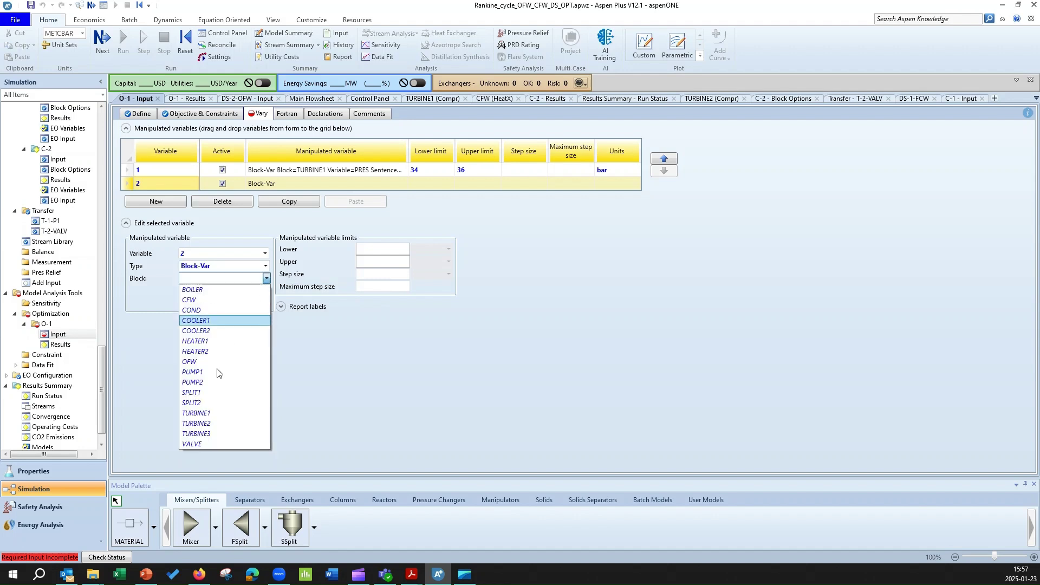
click(220, 422)
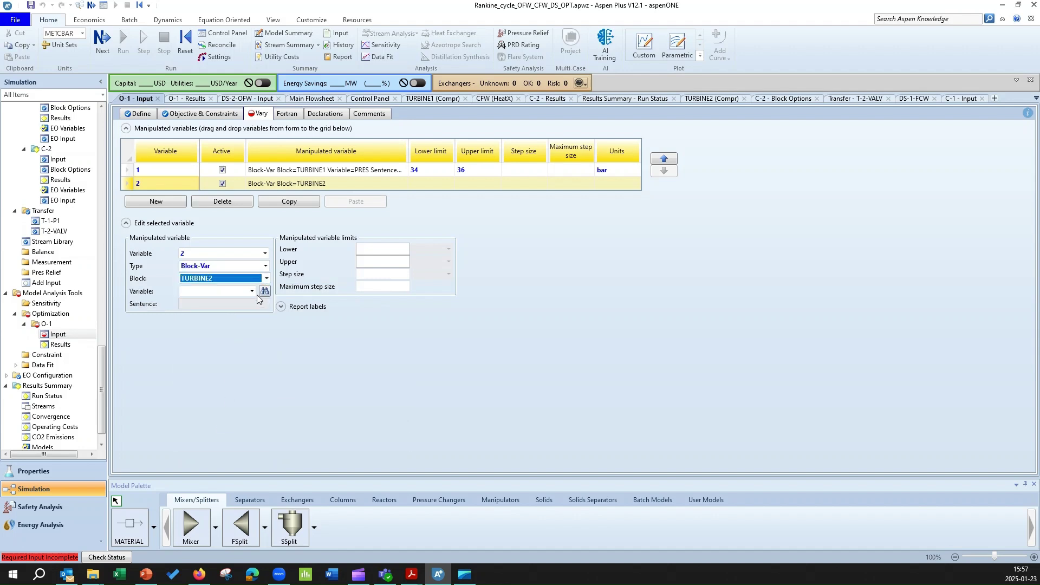
click(253, 292)
text(PRES)
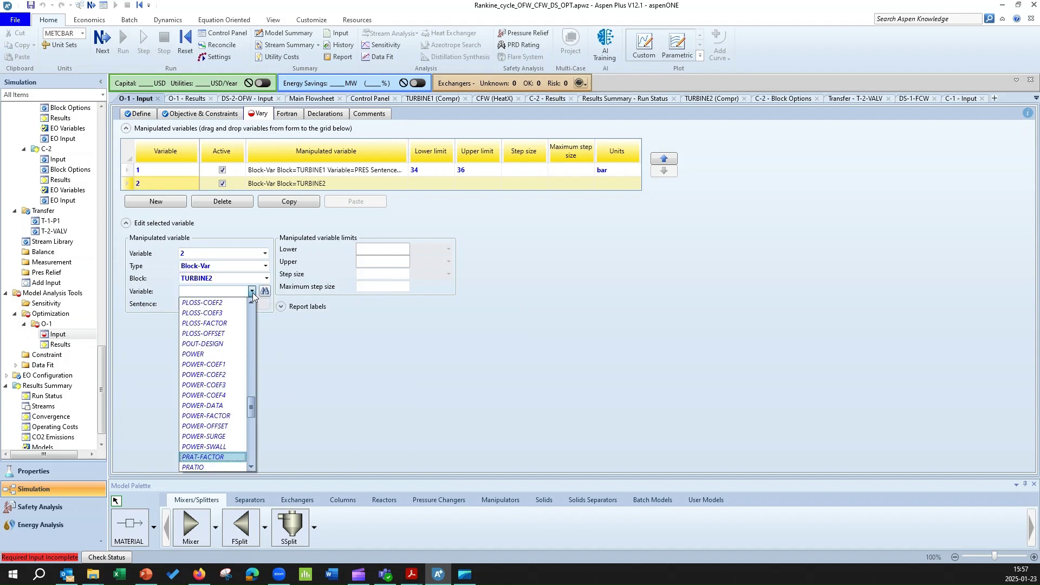
key(Return)
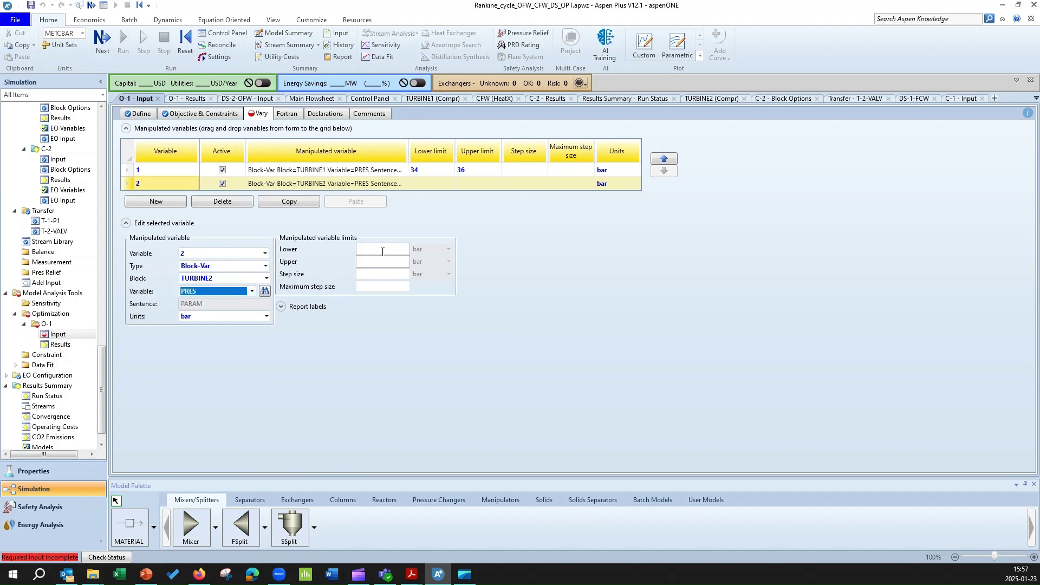
Limit the TURBINE2 pressure variable to 4 to 5 bar with a step size of 0,1 bar
click(388, 249)
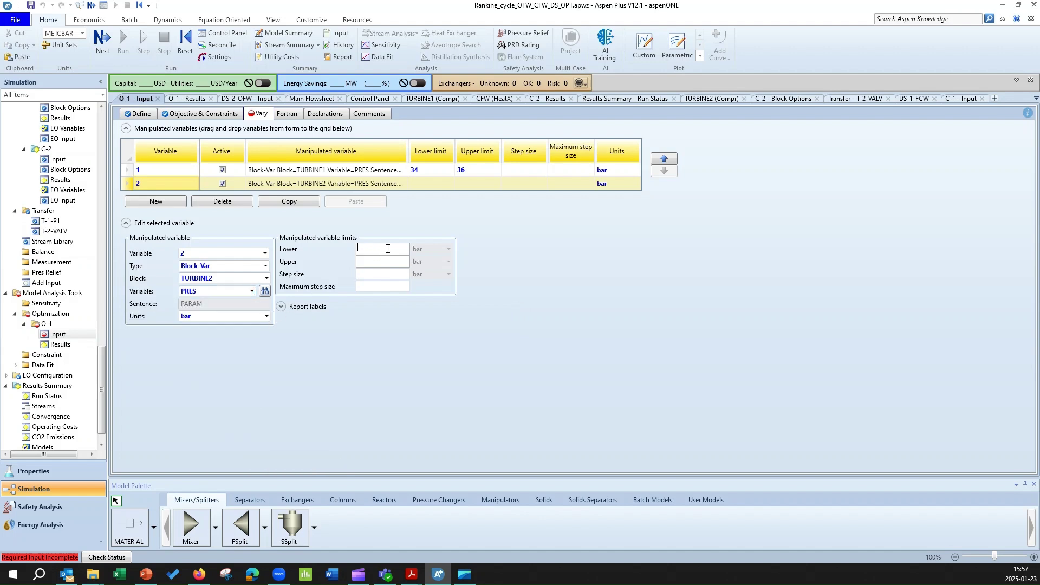
text(4)
click(469, 348)
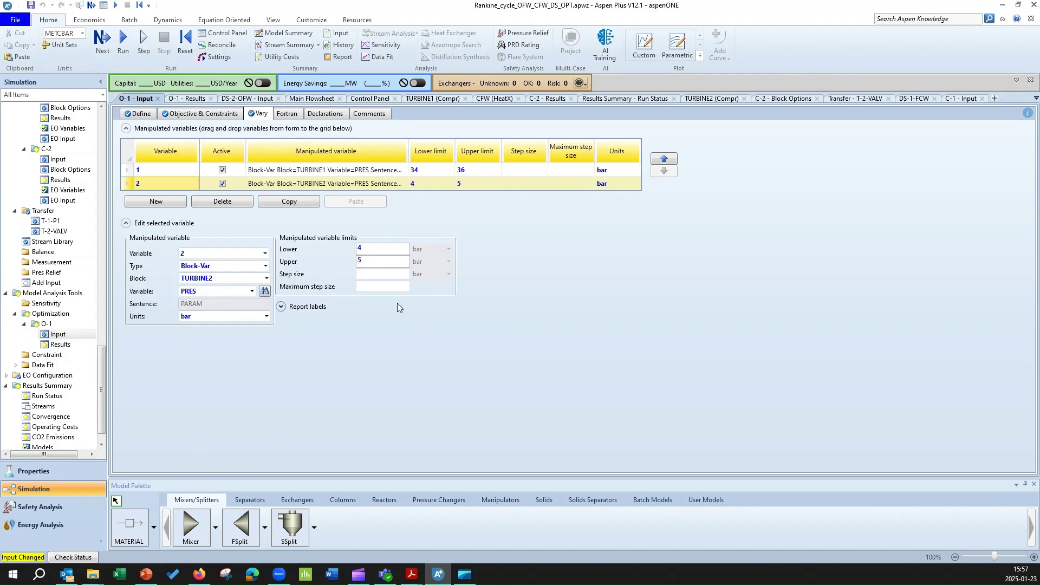
click(392, 274)
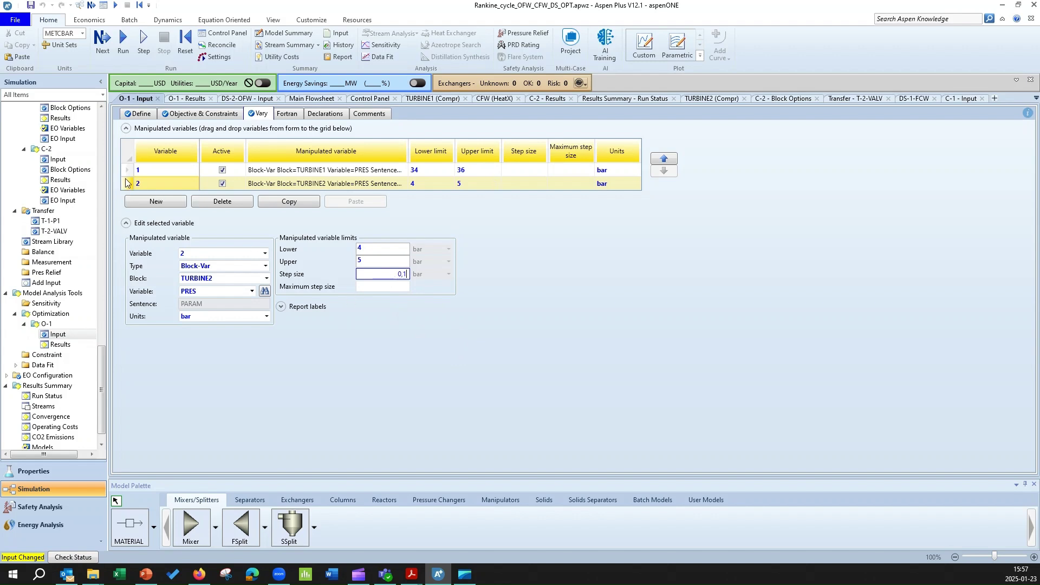
Set the TURBINE1 pressure variable's lower limit to 35 bar and its step size to 0,1 bar
click(126, 171)
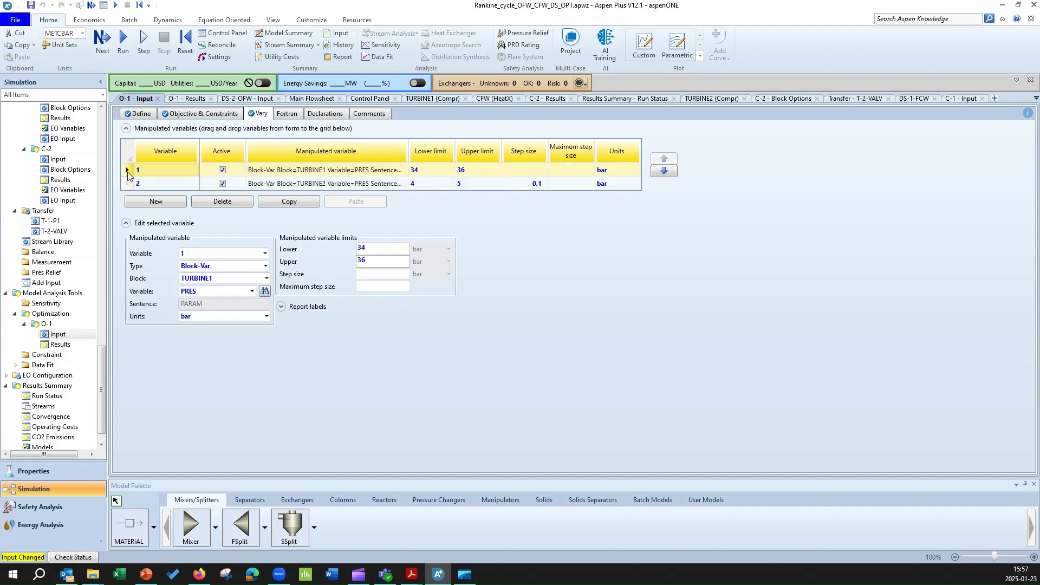
click(396, 249)
text(5)
click(399, 274)
text(0,1)
click(417, 350)
Reinitialize the whole simulation and run it with optimization O-1 active
click(184, 39)
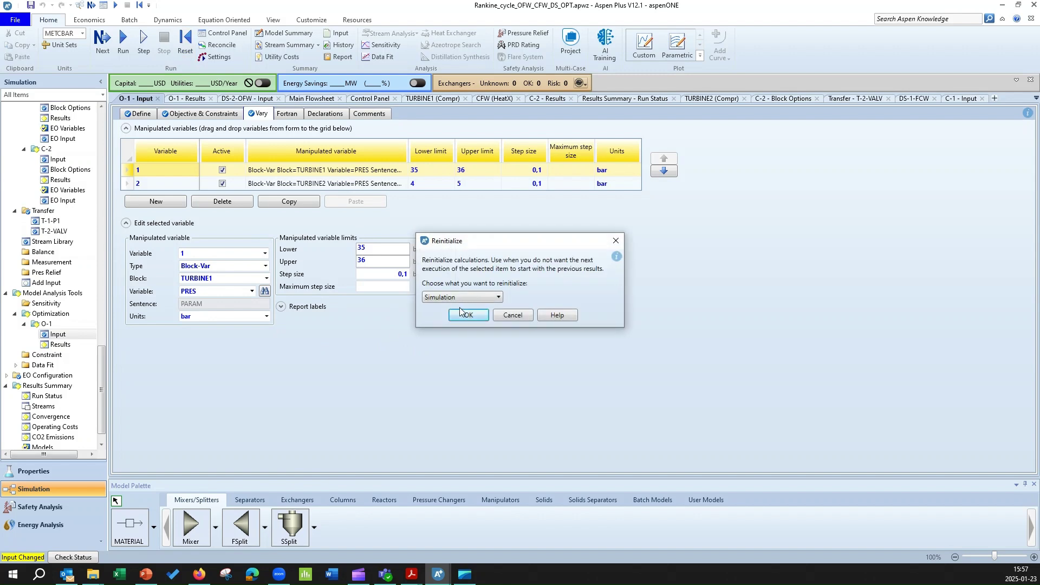
click(465, 315)
click(574, 306)
click(514, 315)
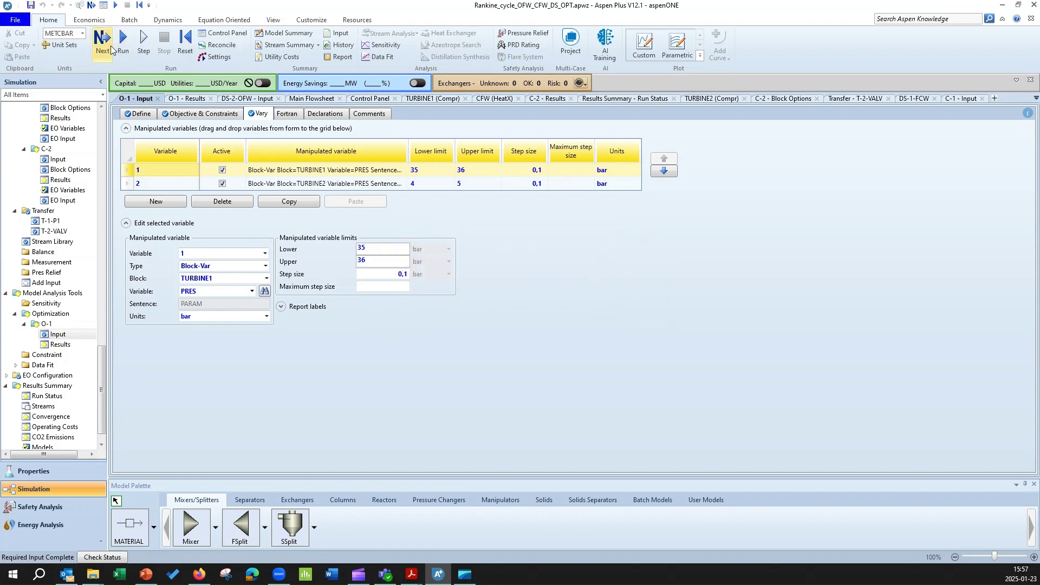
click(111, 49)
click(571, 306)
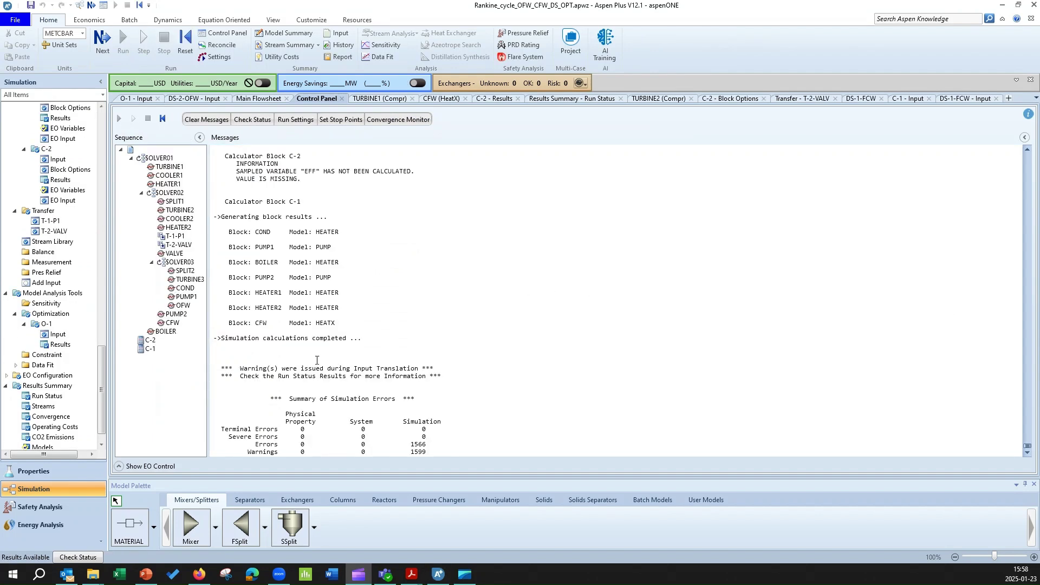
Examine O-1's objective value and final turbine pressures, and compare them with the stream results on the main flowsheet
click(243, 100)
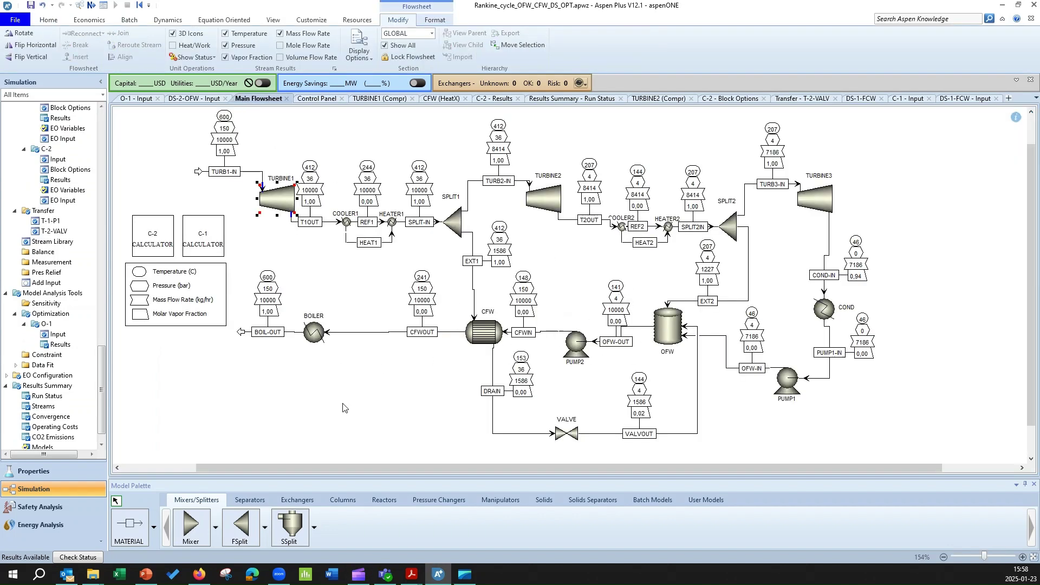
double_click(61, 345)
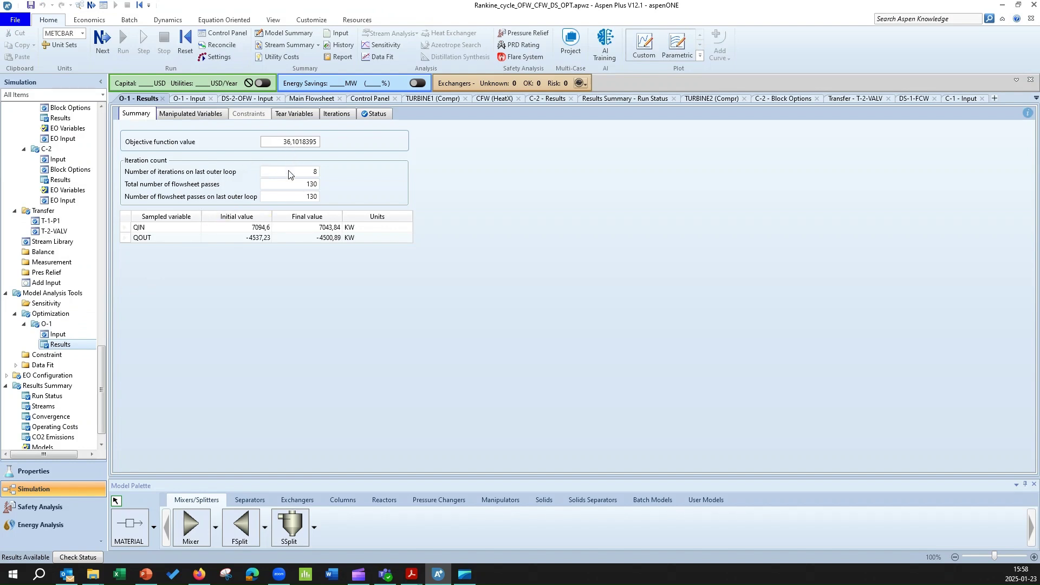
click(190, 116)
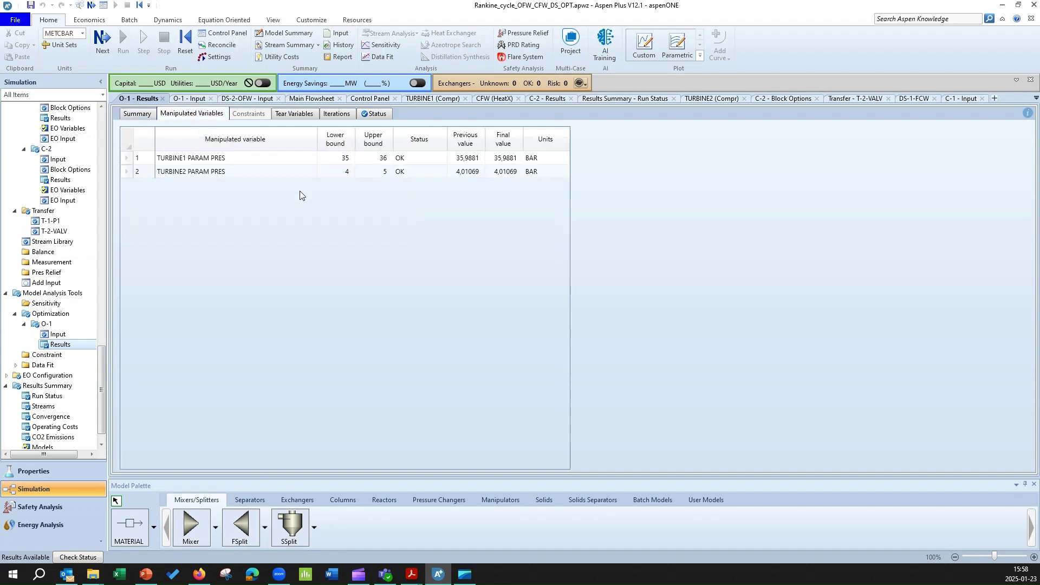
click(303, 101)
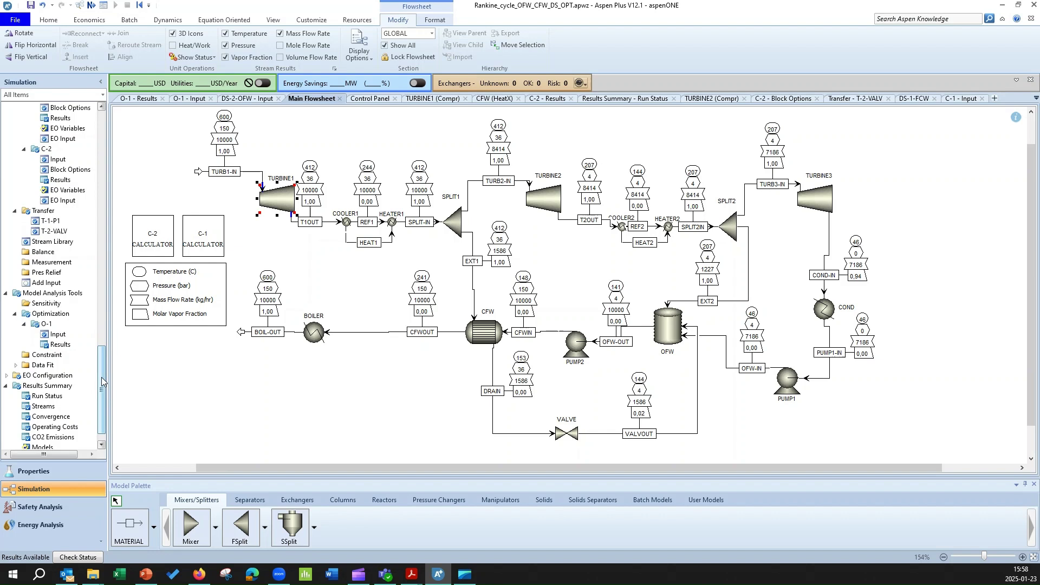
click(157, 400)
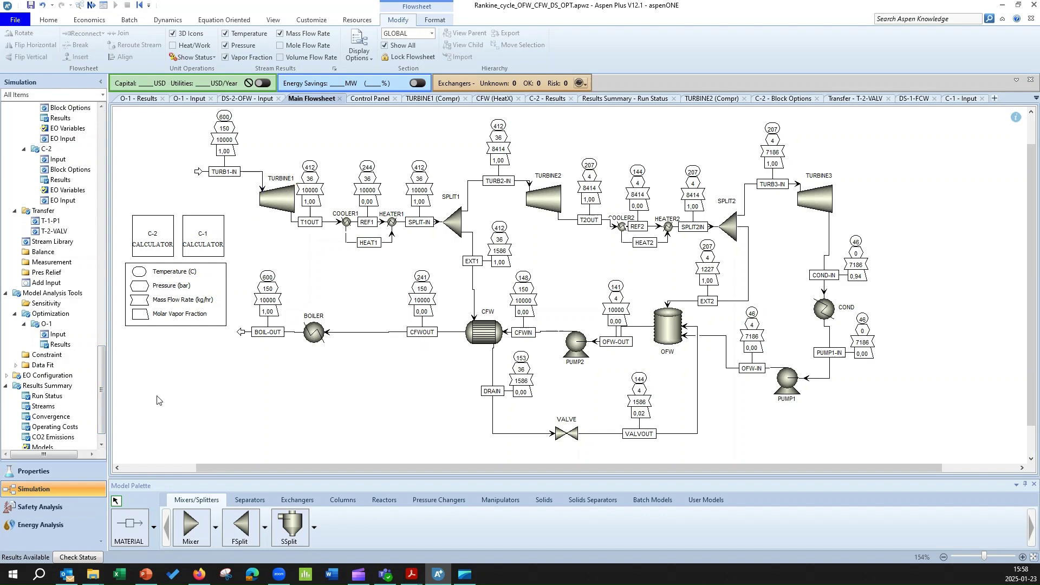